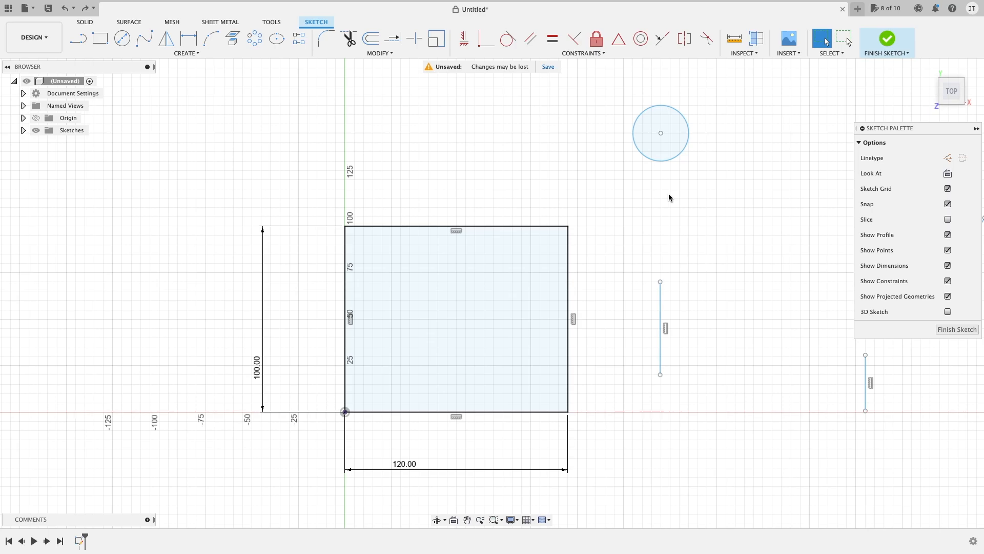
Make the circle's centre coincident with the rectangle's top edge, and slide the circle along that line to about X 180 mm.
middle_click_drag(661, 222, 635, 229)
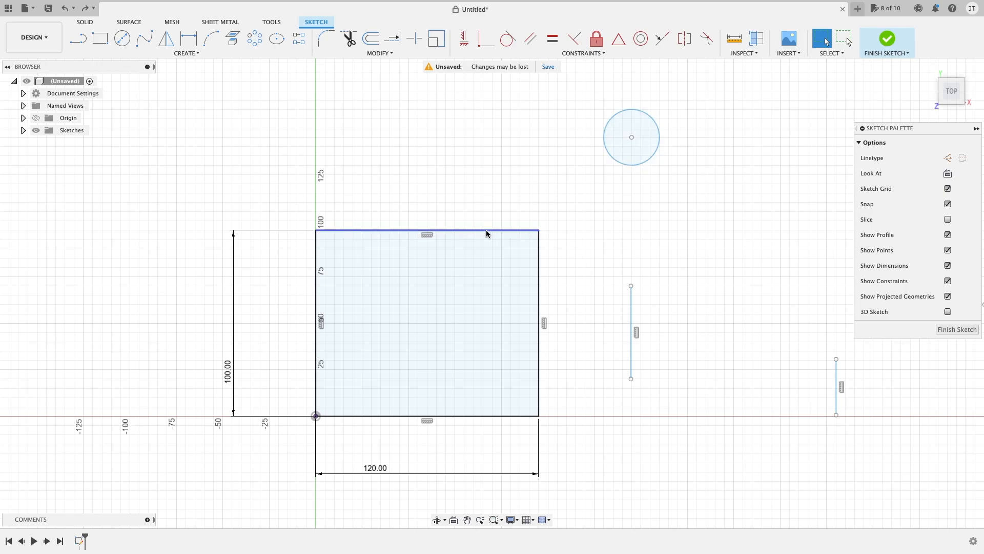
left_click(486, 38)
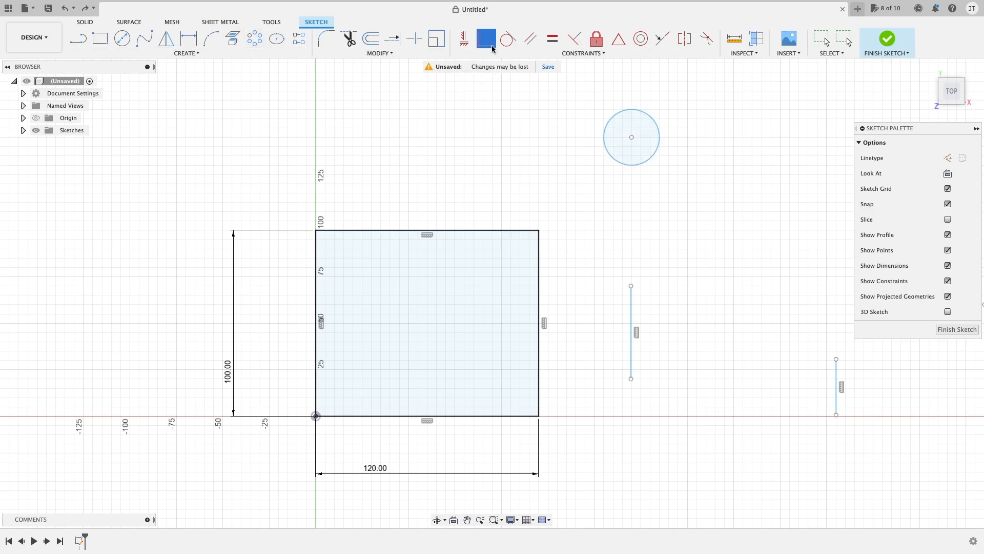
left_click(632, 136)
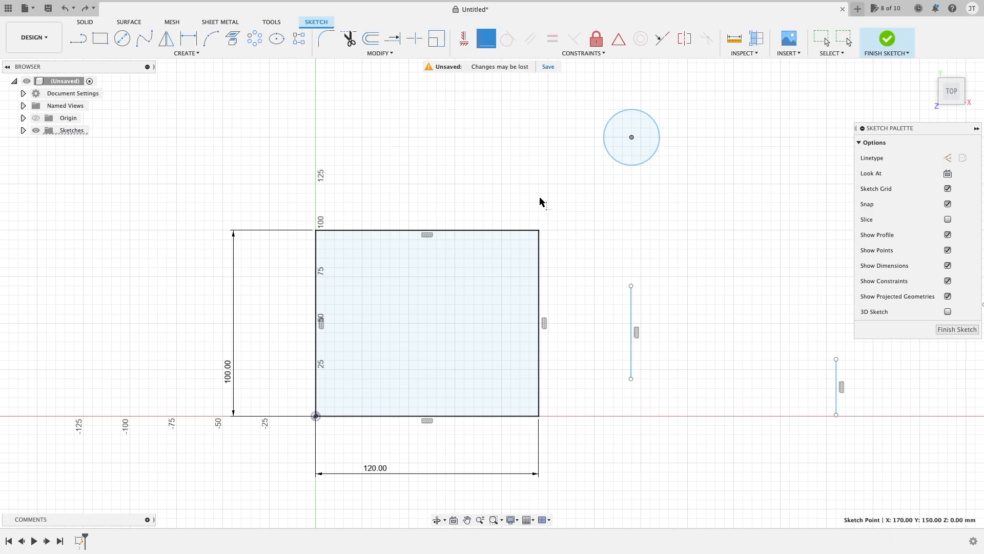
left_click(501, 232)
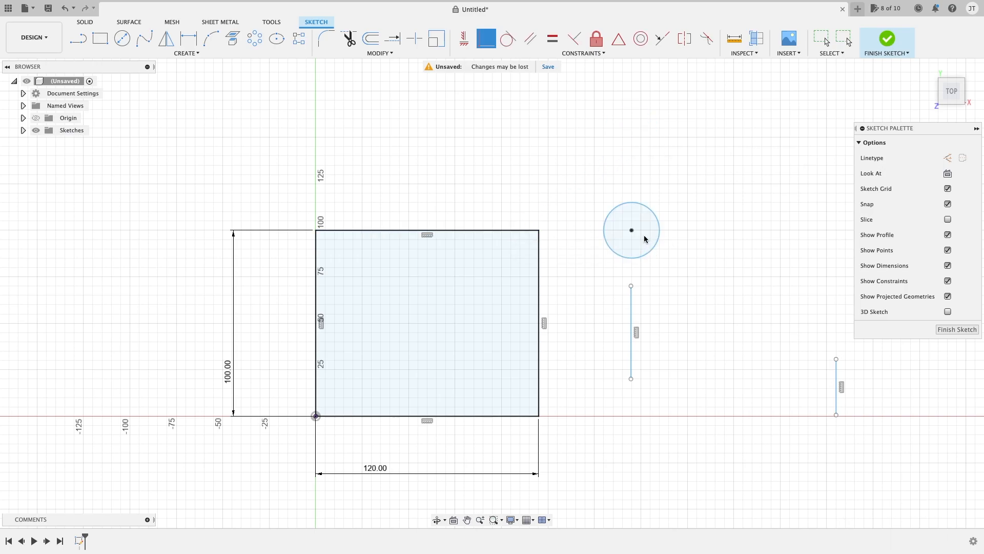
key("Escape")
left_click_drag(632, 235, 654, 210)
Dimension the circle's diameter at 30 mm and slide the circle towards the rectangle, to about X 160 mm.
key("d")
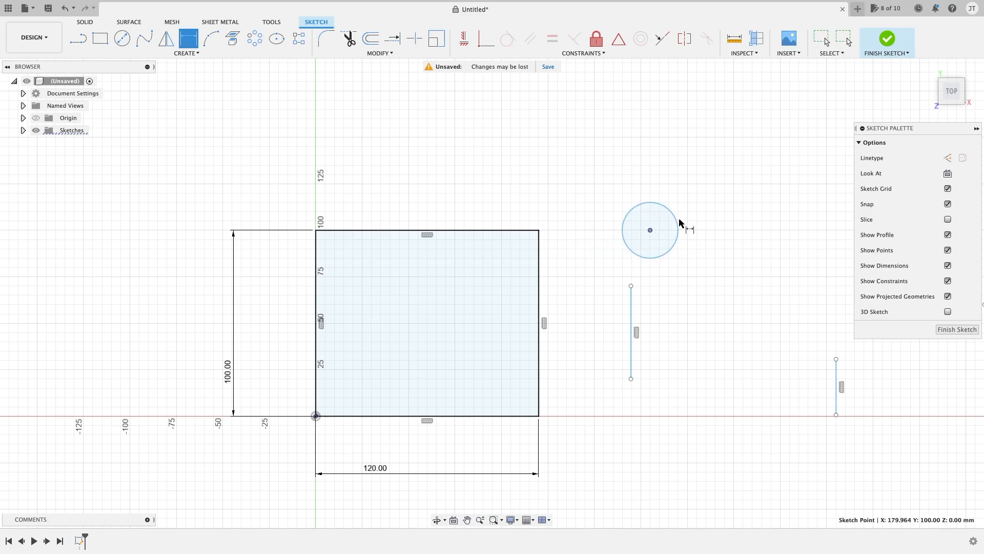
left_click(671, 225)
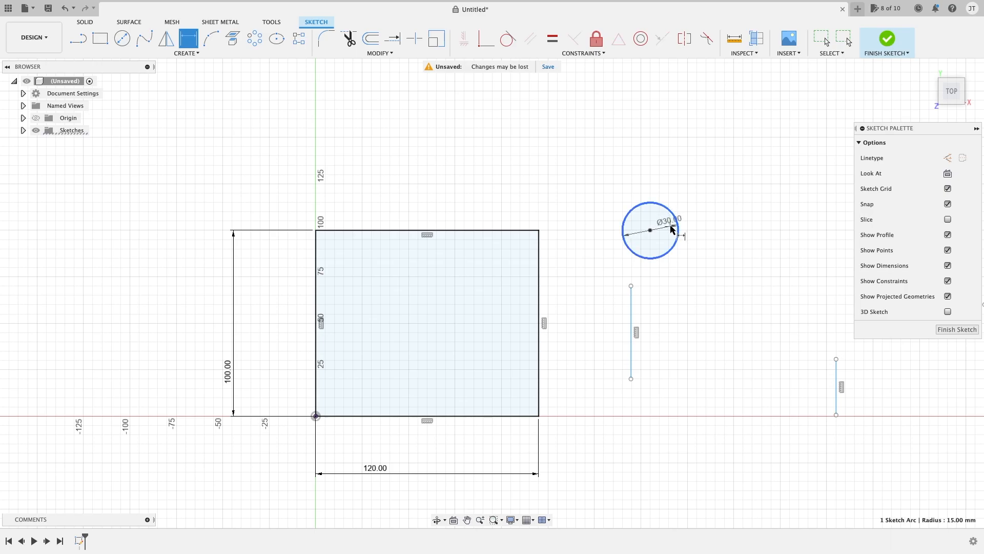
left_click(670, 224)
key("Return")
key("Escape")
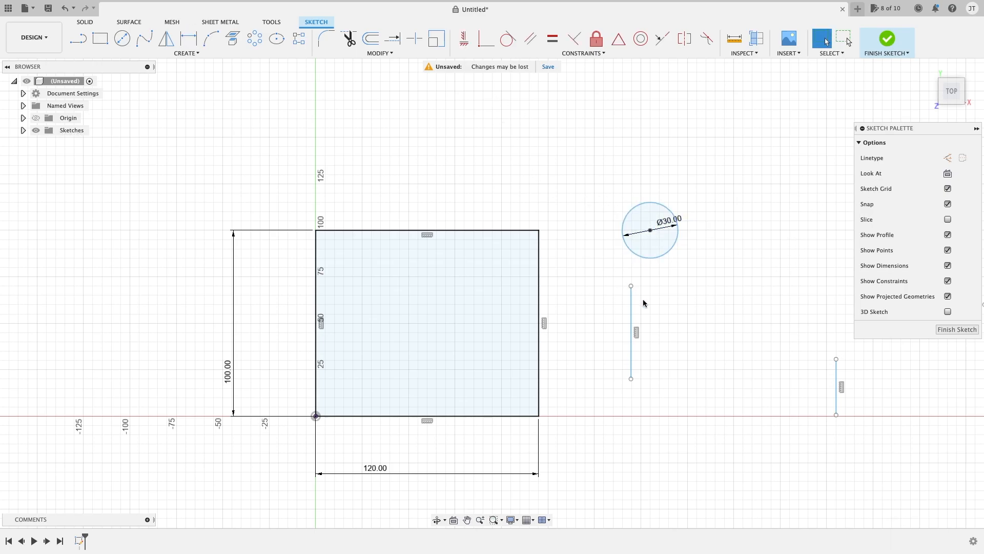
left_click_drag(650, 230, 617, 233)
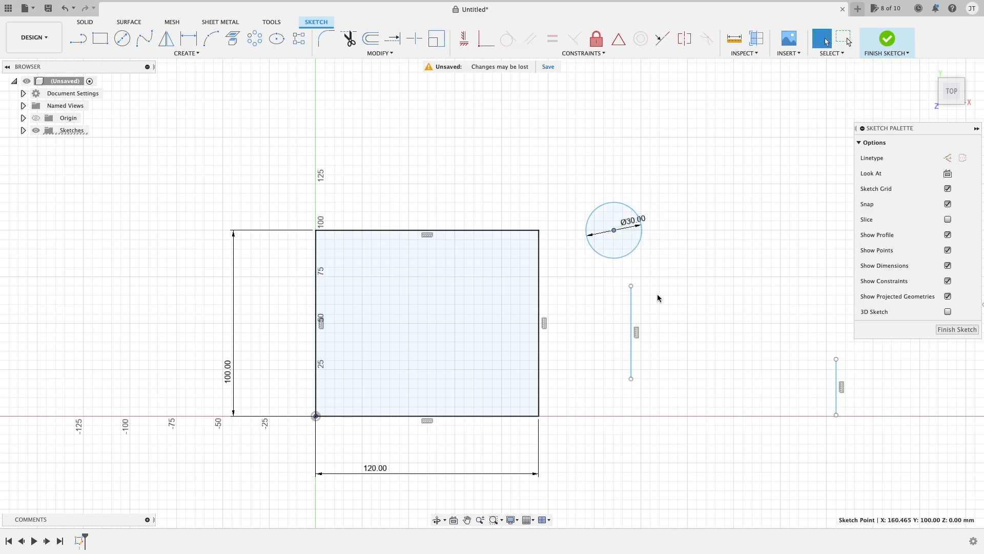
Convert the vertical line below the circle to a construction line.
left_click(622, 319)
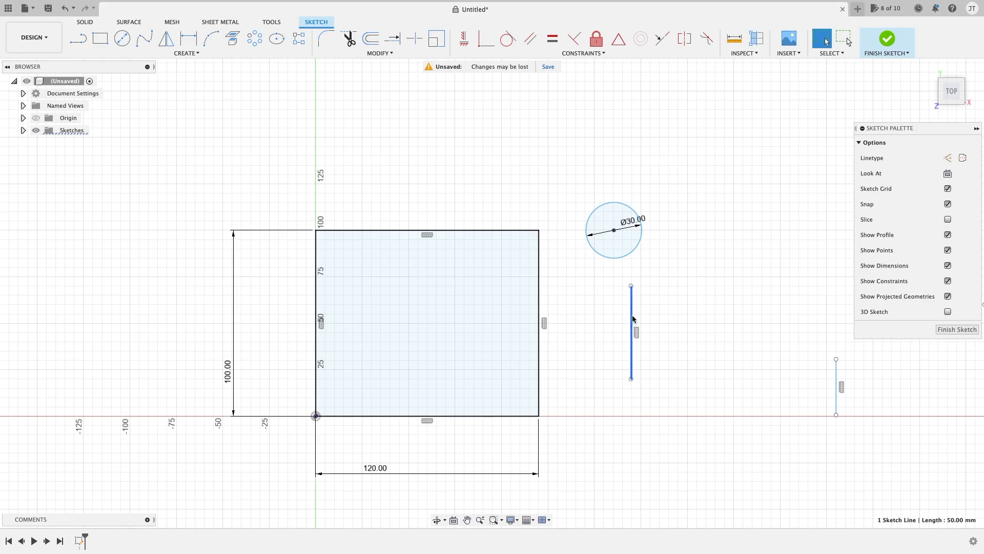
key("x")
left_click(655, 278)
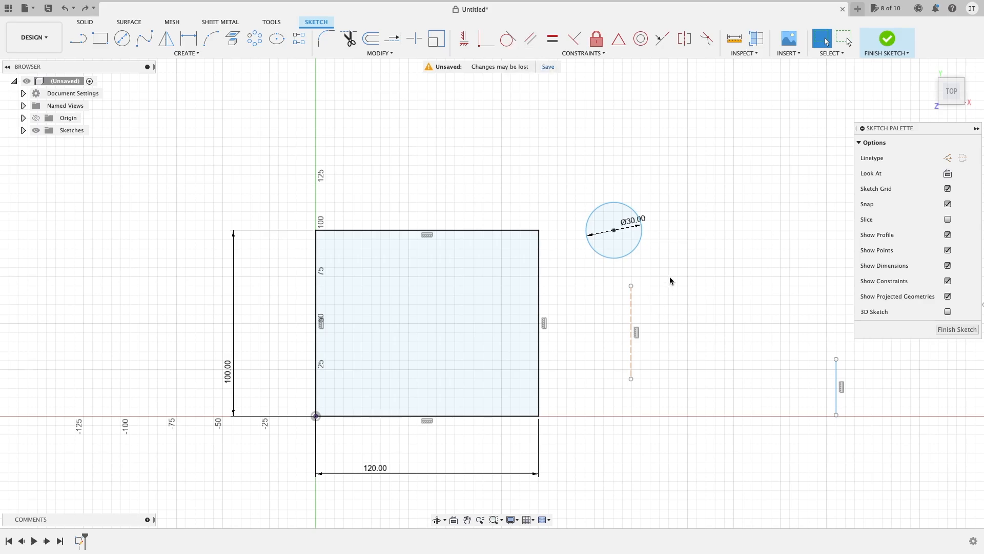
Align the construction line's lower endpoint horizontally with the rectangle's bottom-right corner, and slide the line closer to the rectangle.
left_click(466, 44)
left_click(538, 417)
left_click(631, 378)
key("Escape")
left_click_drag(632, 346, 588, 342)
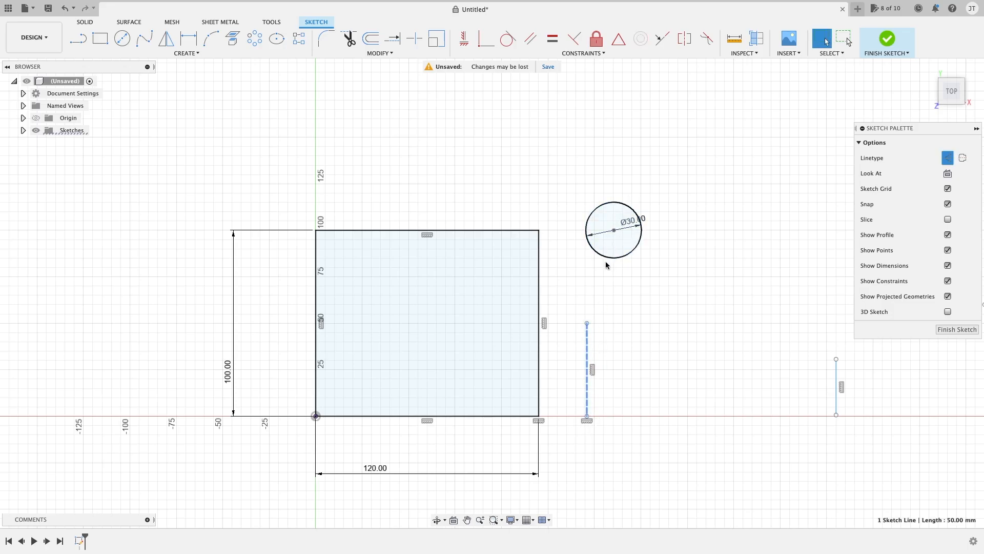
left_click(636, 299)
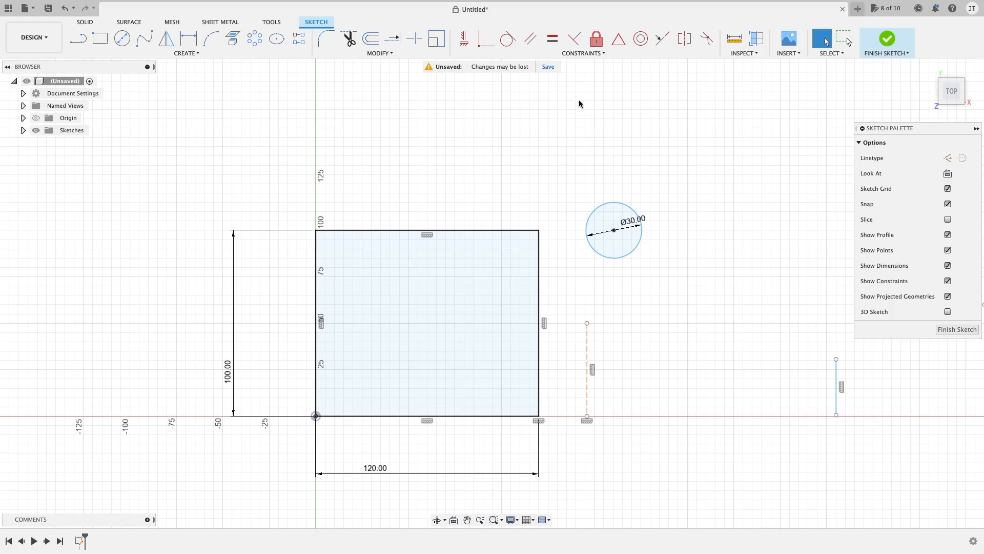
Apply a Coincident constraint picking the construction line first and the circle's centre second, and undo it.
left_click(486, 39)
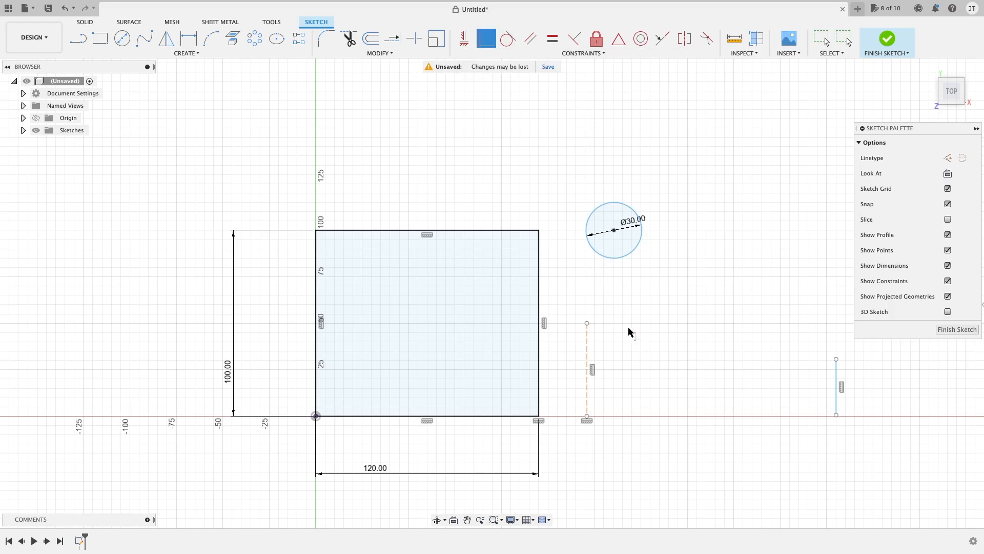
left_click(588, 341)
left_click(613, 230)
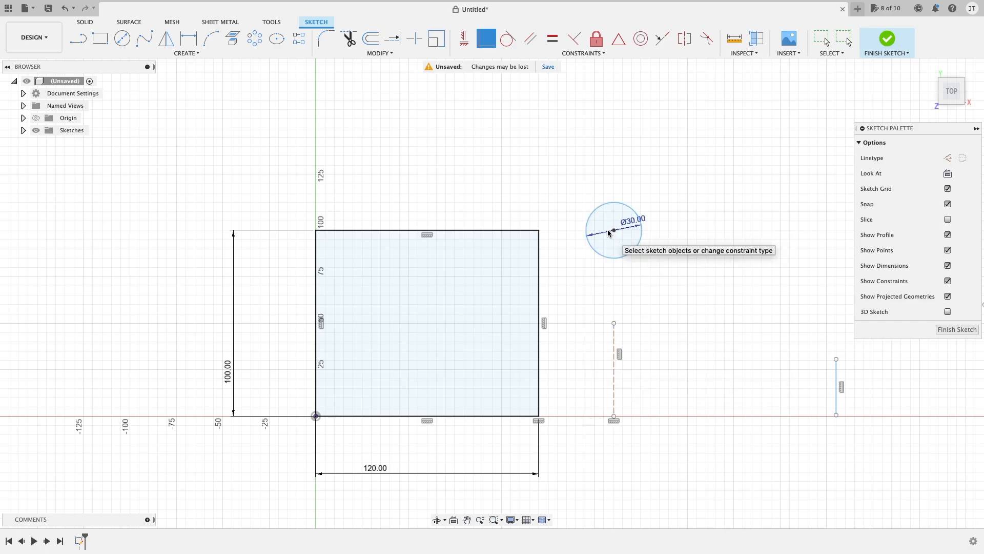
key("Escape")
key("super+z")
Repeat the Coincident constraint picking the circle's centre first and the construction line second, and undo it.
right_click(643, 331)
left_click(645, 302)
left_click(615, 230)
left_click(588, 362)
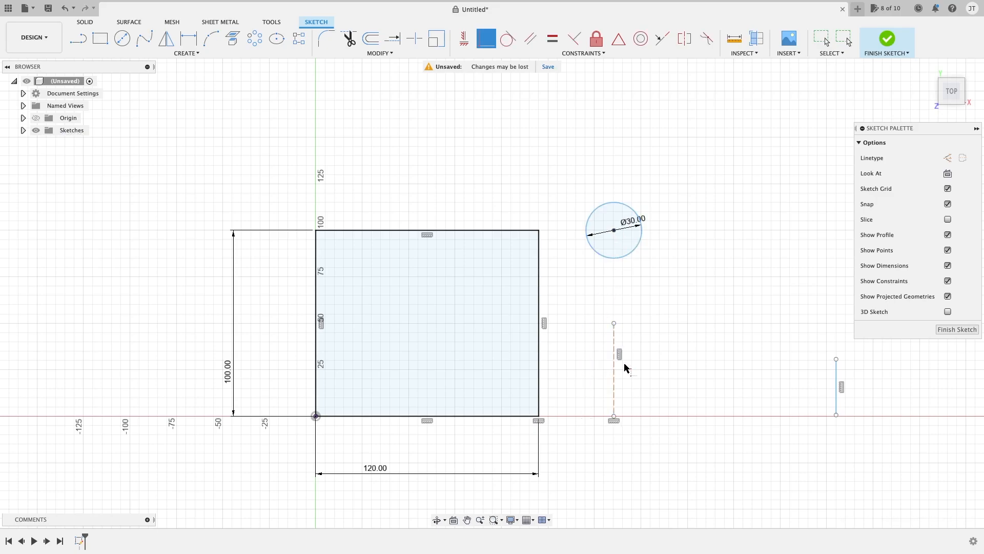
key("Escape")
key("super+z")
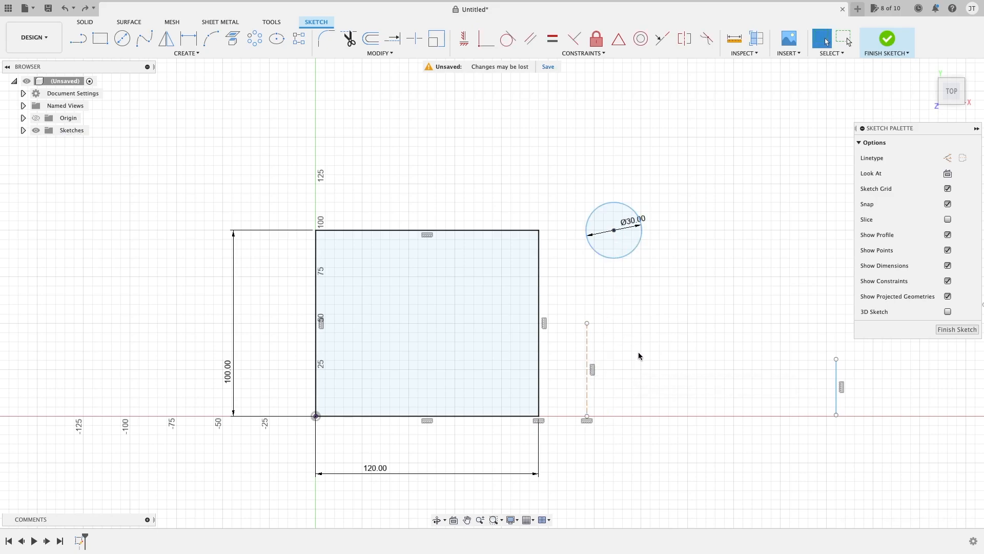
Lock the construction line in place with a Fix constraint.
left_click(596, 38)
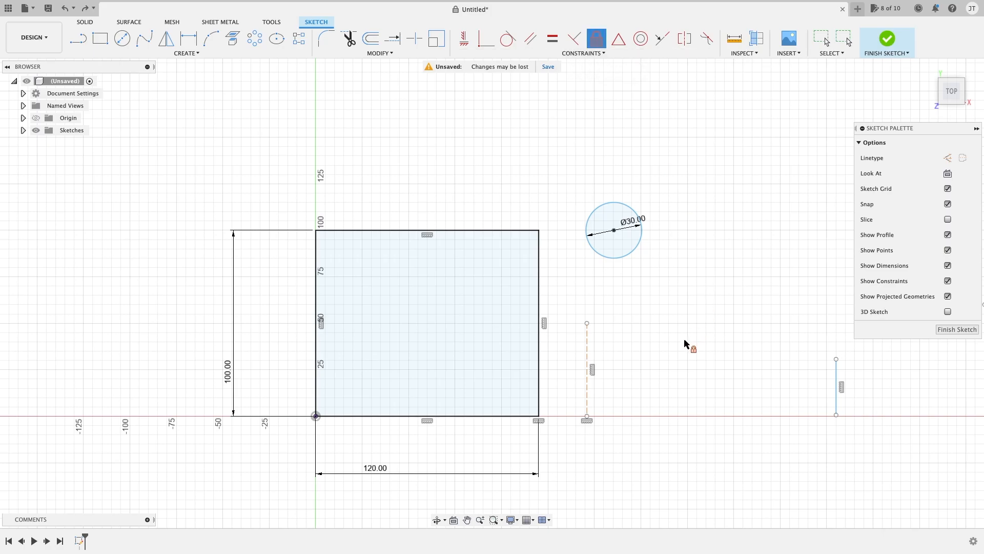
left_click(589, 365)
key("Escape")
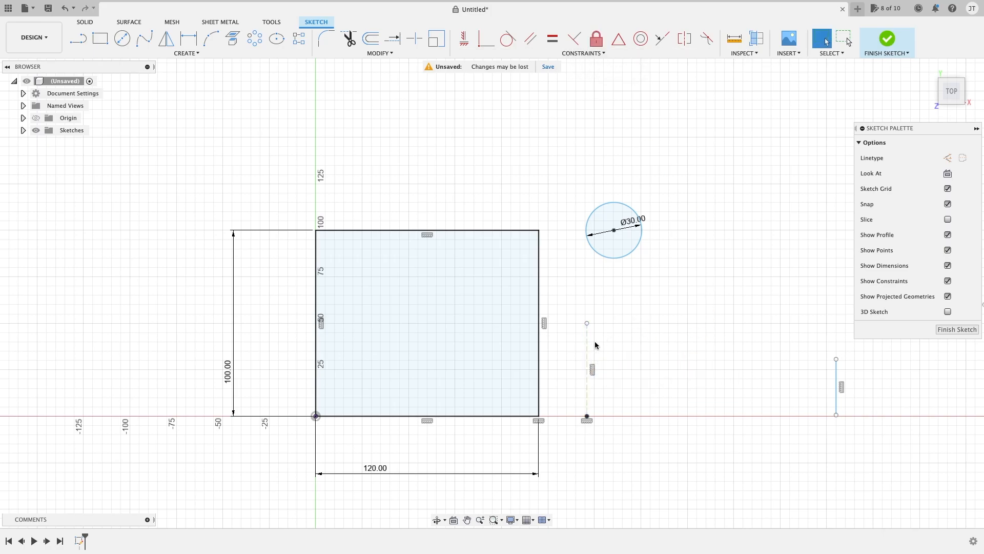
Make the circle's centre coincident with the fixed construction line.
left_click(485, 40)
left_click(587, 330)
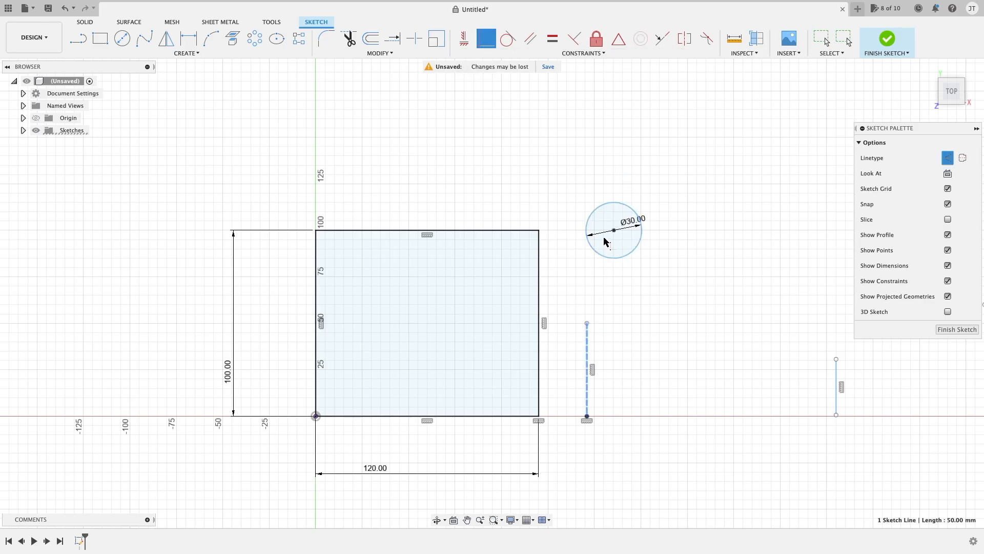
left_click(605, 241)
key("Escape")
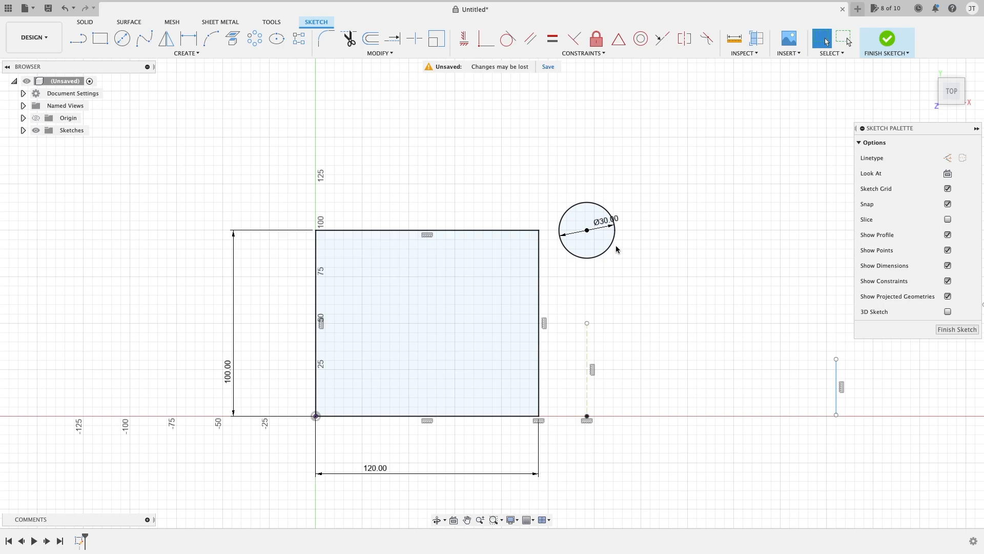
Apply a Midpoint constraint picking the short vertical line's midpoint first and the diagonal line second, and undo it.
middle_click_drag(711, 314, 692, 318)
middle_click_drag(617, 327, 597, 319)
middle_click_drag(730, 321, 440, 308)
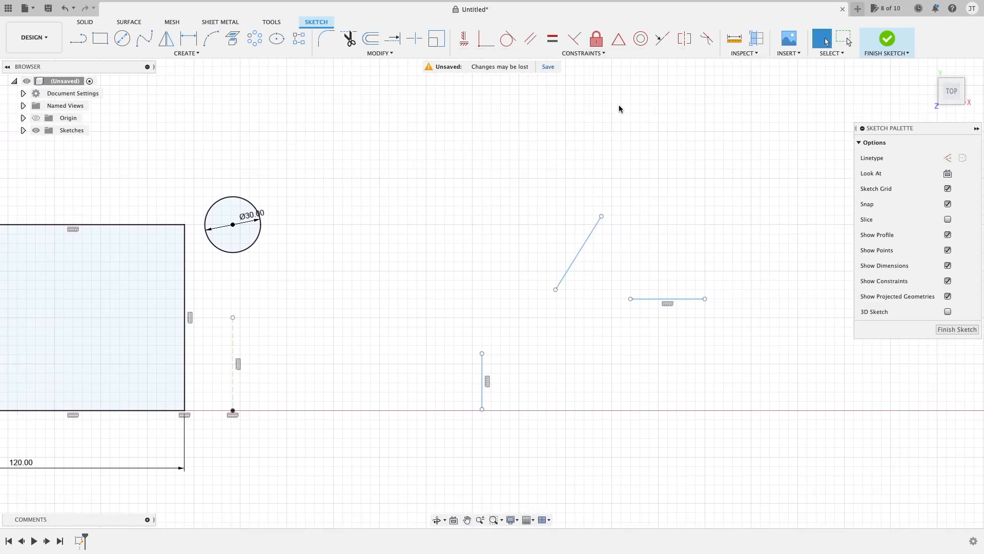
left_click(619, 40)
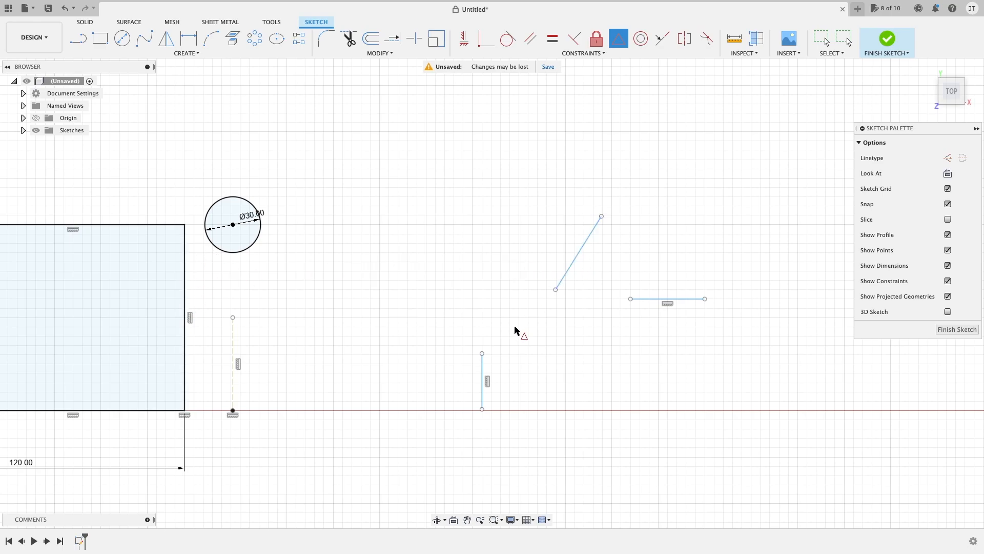
left_click(482, 382)
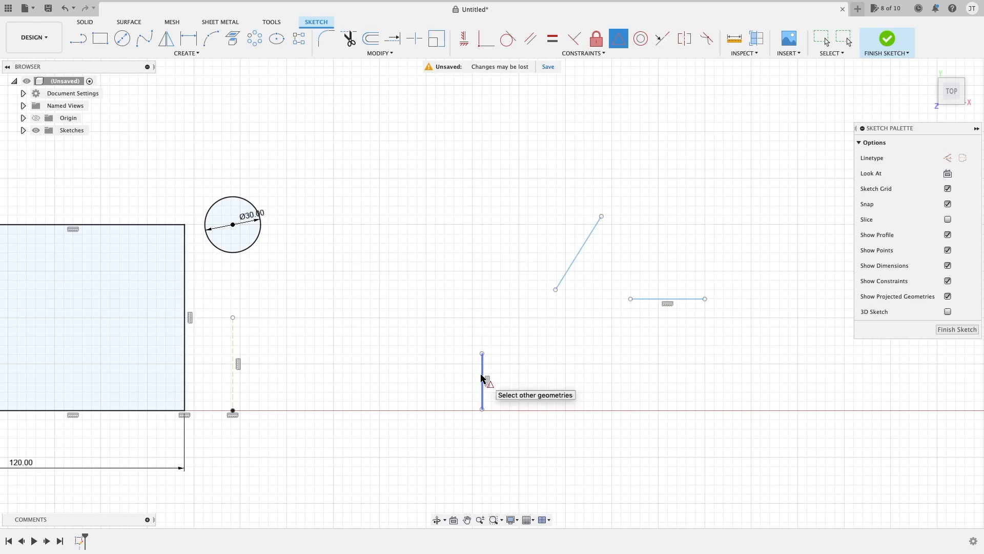
left_click(579, 253)
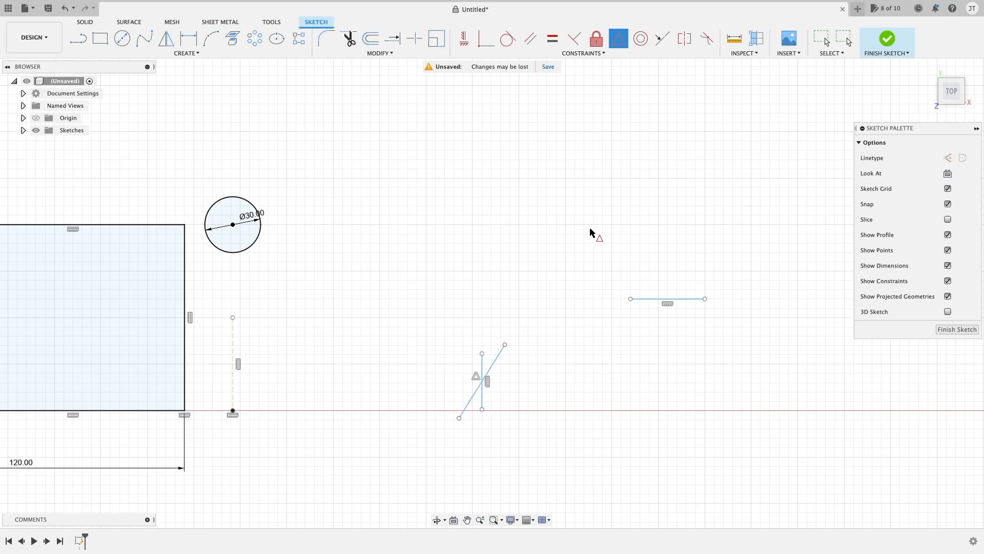
scroll(482, 405, "up", 3)
scroll(487, 408, "up", 2)
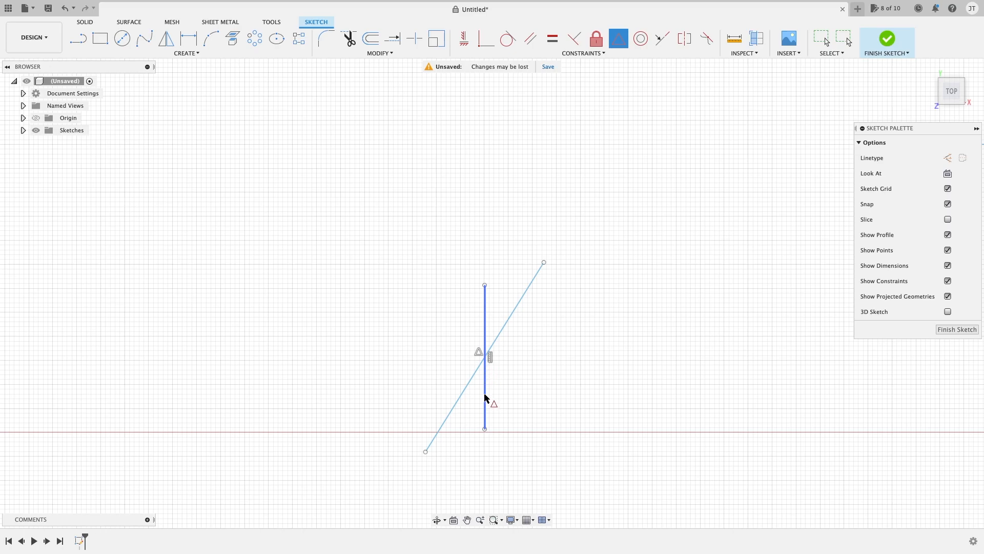
scroll(564, 281, "down", 5)
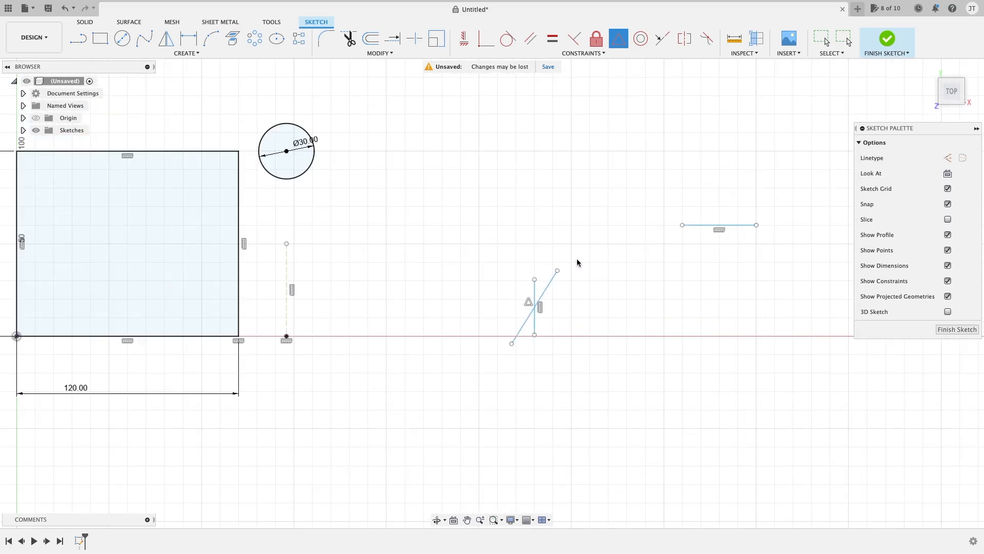
scroll(521, 345, "up", 1)
key("Escape")
key("ctrl+z")
Repeat the Midpoint constraint picking the diagonal line first and the short vertical line second, and undo it.
right_click(587, 216)
left_click(592, 123)
left_click(583, 247)
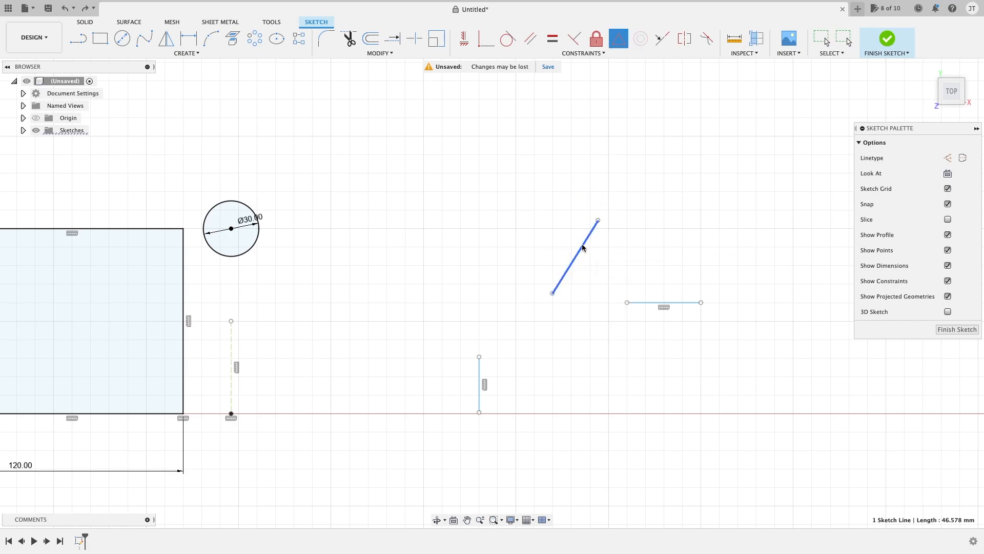
left_click(481, 383)
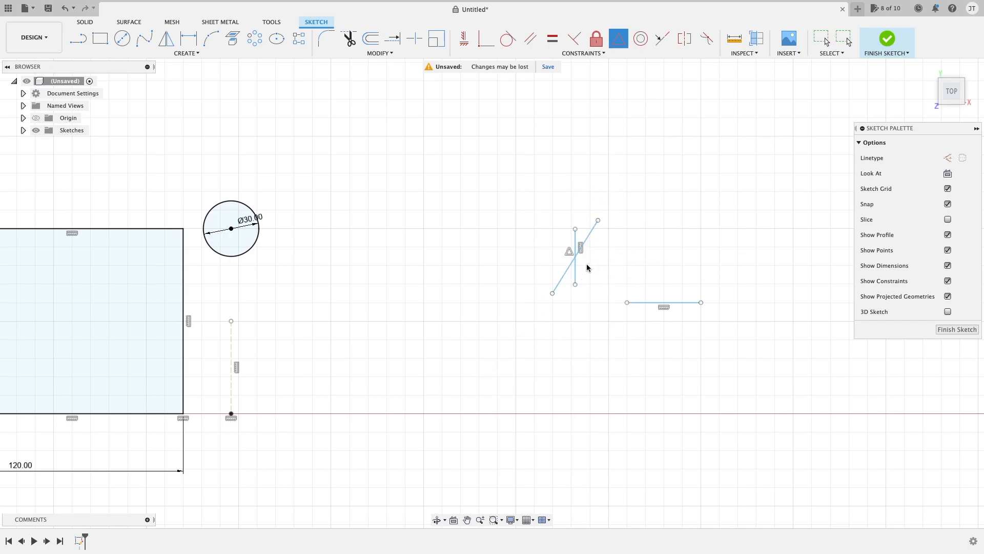
key("Escape")
key("super+z")
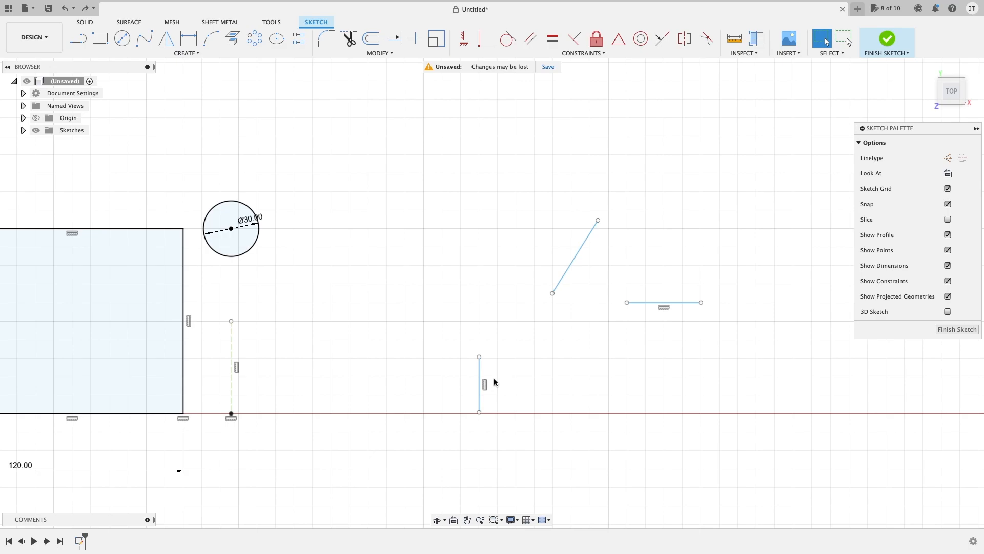
Apply a Midpoint constraint between the diagonal line's midpoint and the short horizontal line.
left_click(619, 39)
left_click(575, 257)
left_click(672, 302)
key("Escape")
Make the 30 mm circle beside the rounded square concentric with the square's top-right R25 corner arc.
scroll(541, 272, "down", 3)
middle_click_drag(541, 268, 691, 432)
middle_click_drag(620, 236, 505, 378)
scroll(535, 332, "up", 3)
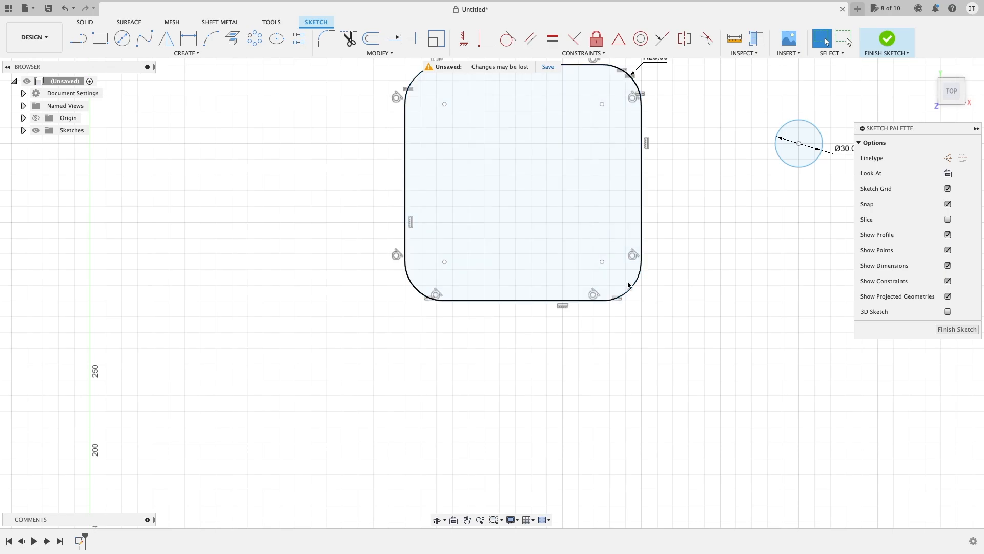
middle_click_drag(624, 283, 530, 373)
middle_click_drag(622, 306, 599, 215)
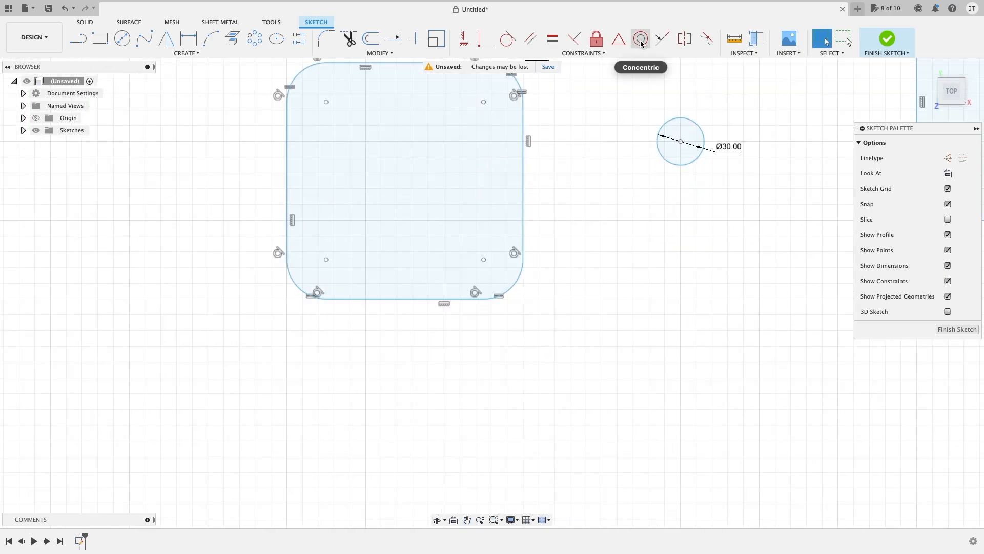
middle_click_drag(656, 103, 651, 208)
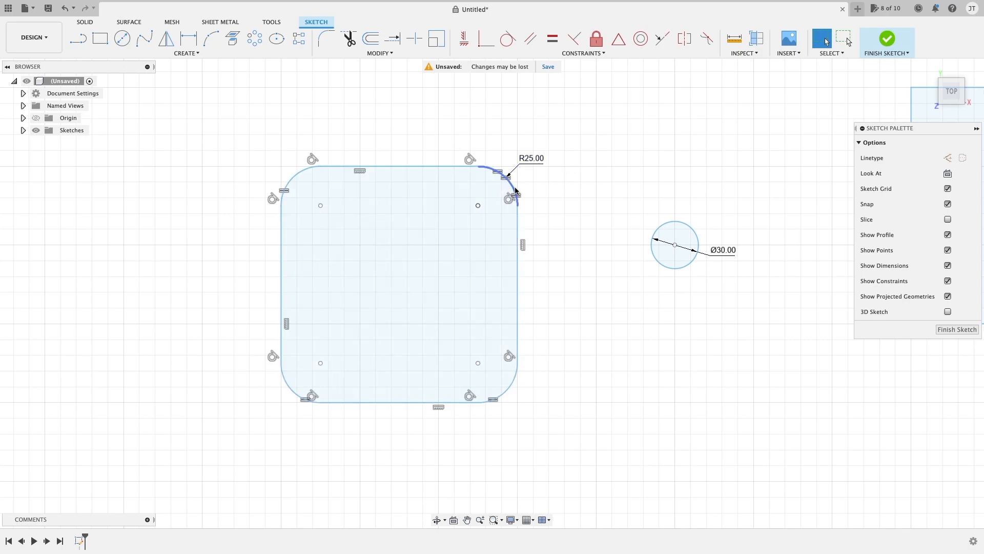
left_click(641, 39)
left_click(684, 226)
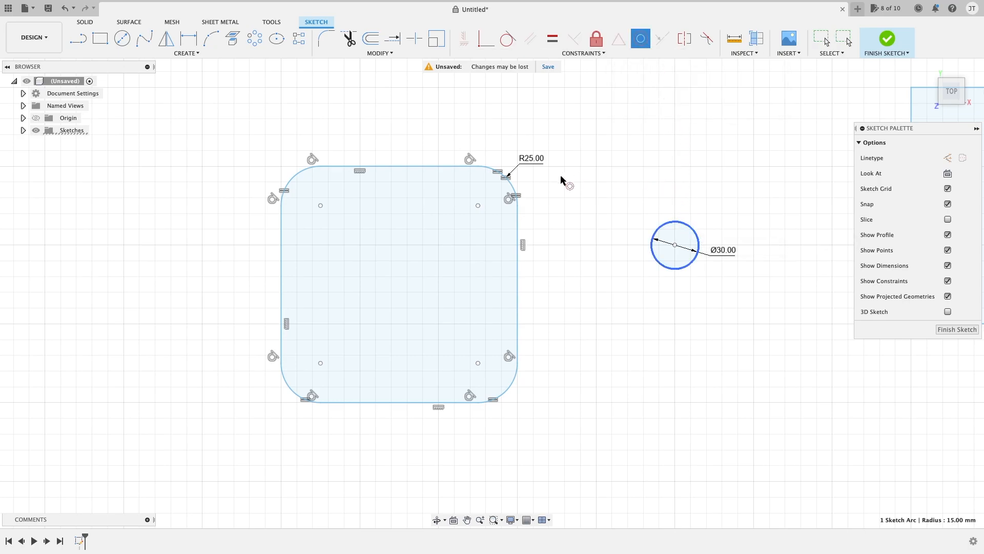
left_click(501, 174)
key("Escape")
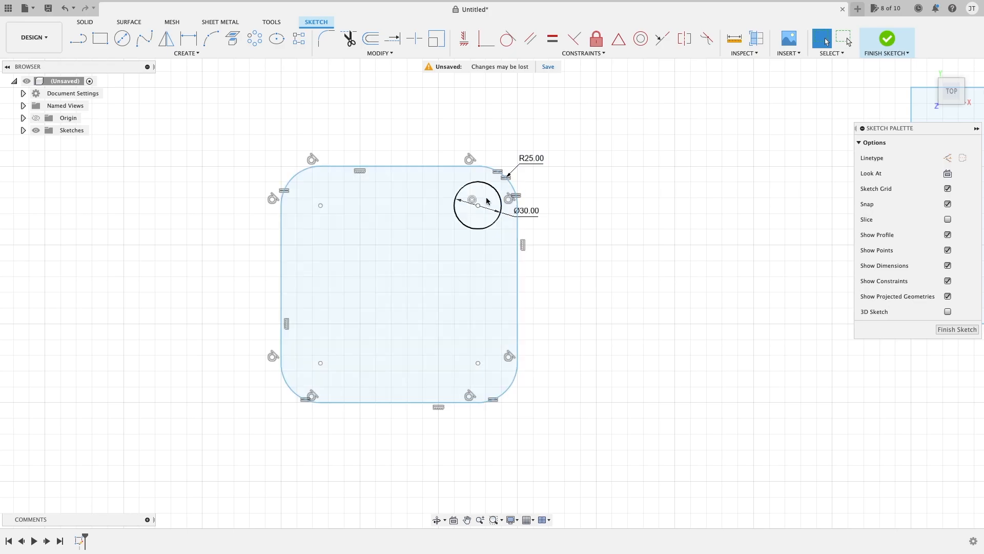
Apply a Collinear constraint between the tall rectangle's right edge and the diagonal line beside it.
scroll(478, 210, "down", 3)
middle_click_drag(478, 210, 467, 287)
middle_click_drag(525, 178, 511, 247)
scroll(511, 247, "down", 2)
mouse_move(659, 214)
middle_mouse_down()
mouse_move(535, 209)
mouse_move(352, 171)
middle_mouse_up()
mouse_move(547, 225)
middle_mouse_down()
mouse_move(548, 256)
mouse_move(639, 256)
middle_mouse_up()
scroll(600, 271, "up", 3)
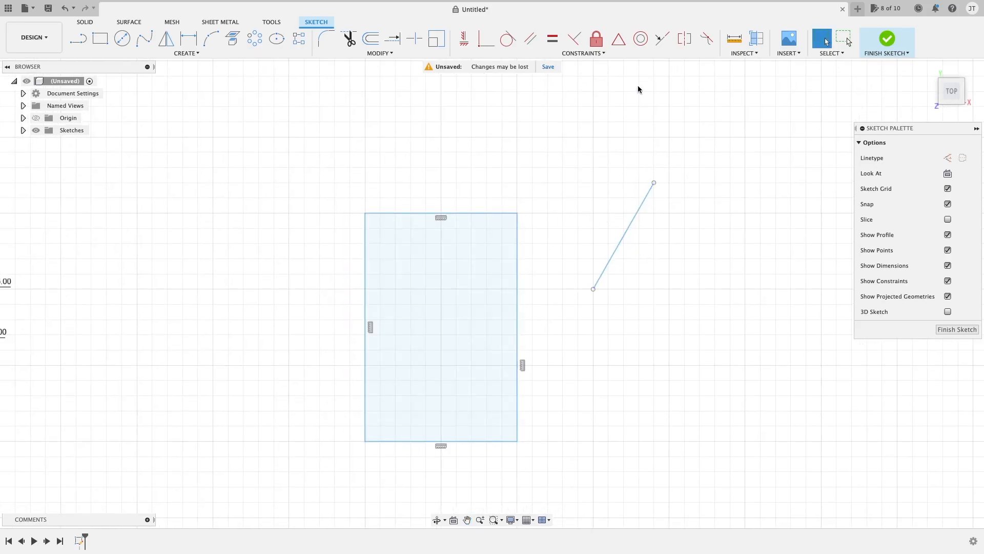
left_click(660, 39)
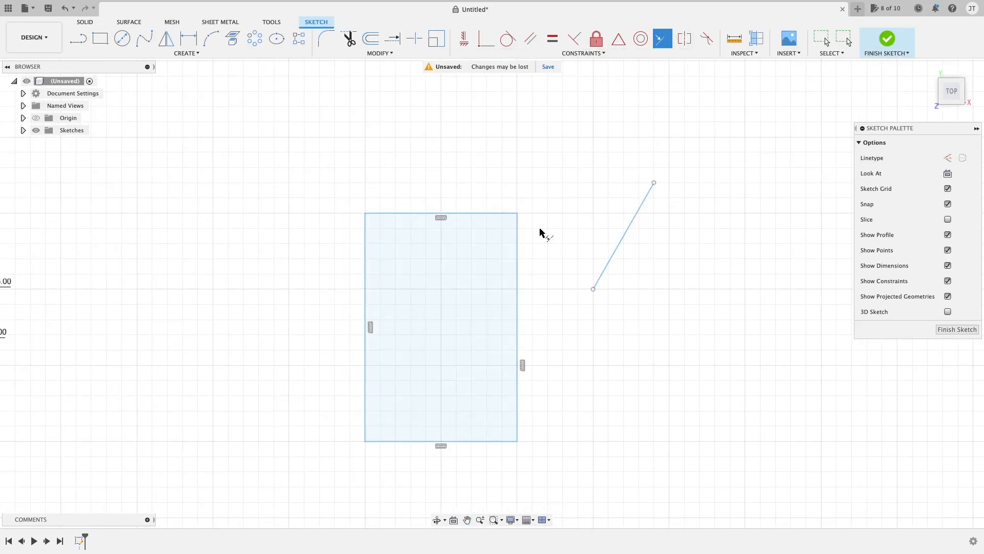
left_click(516, 262)
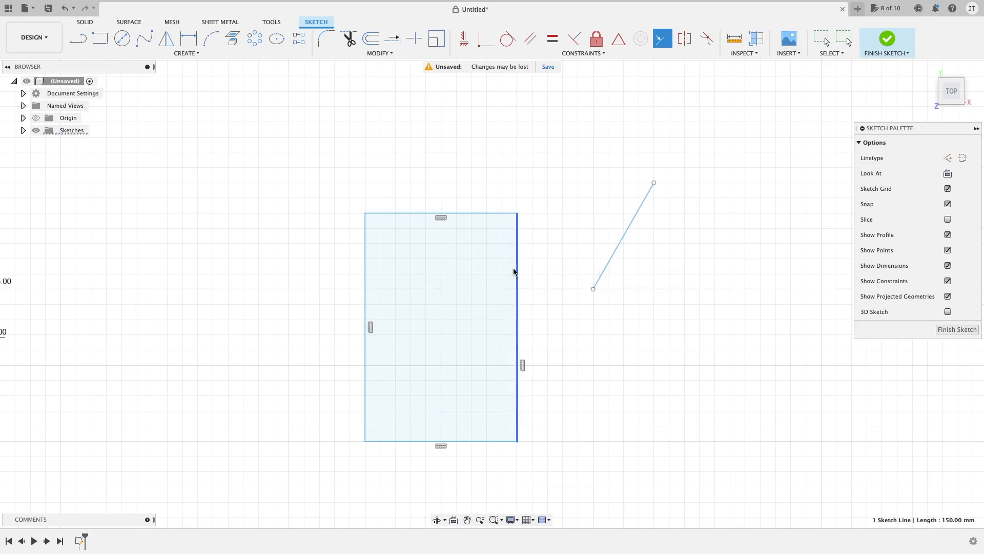
left_click(625, 235)
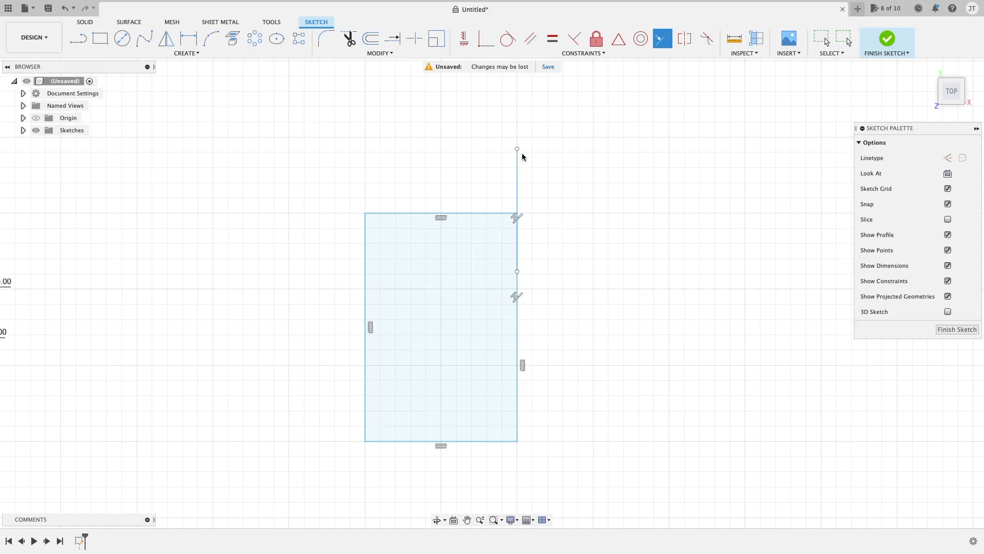
key("Escape")
Move the collinear line and the tall rectangle's right edge around to test how the Collinear constraint links them.
left_click_drag(519, 177, 570, 151)
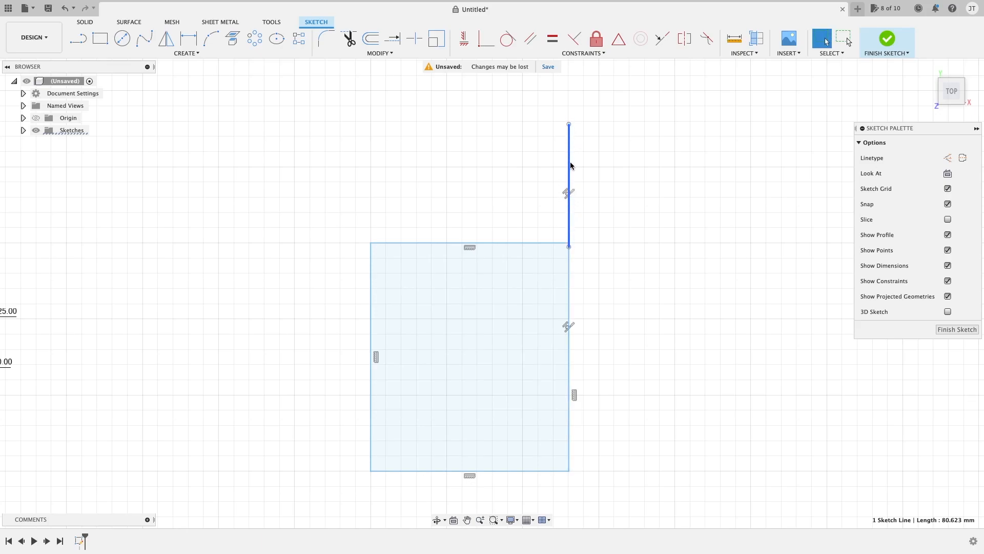
left_click_drag(569, 165, 569, 133)
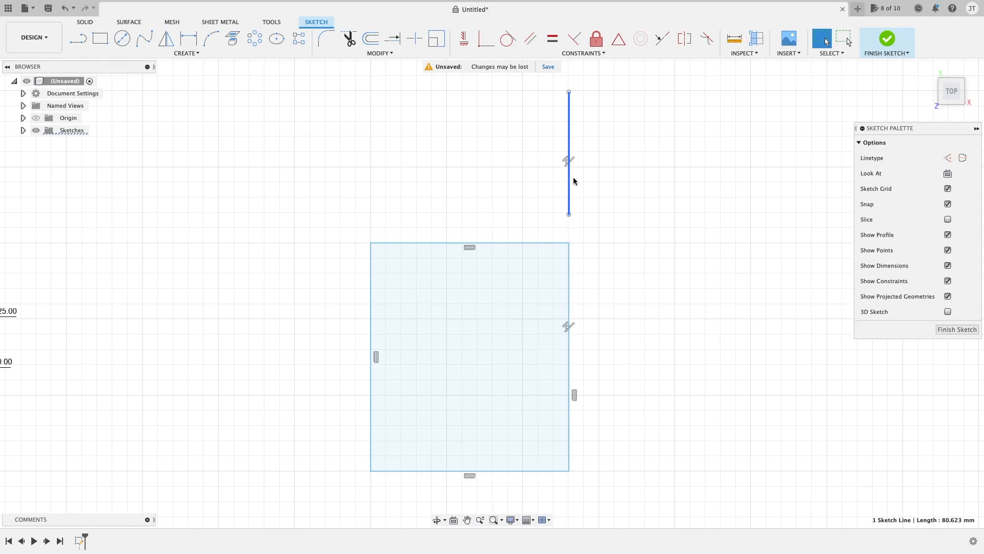
mouse_move(569, 168)
left_mouse_down()
mouse_move(503, 161)
mouse_move(593, 167)
mouse_move(511, 180)
mouse_move(638, 174)
mouse_move(559, 185)
mouse_move(565, 268)
mouse_move(579, 263)
mouse_move(563, 256)
left_mouse_up()
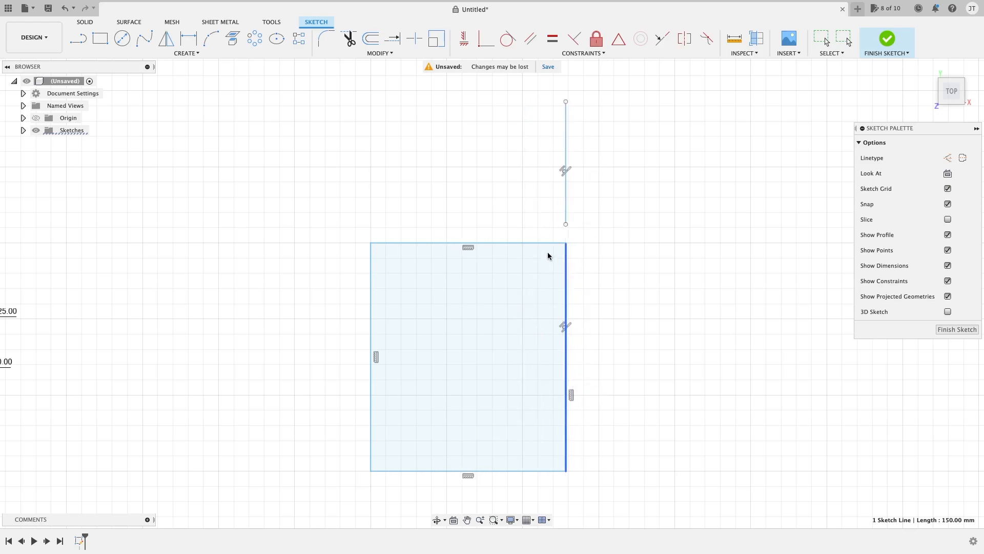
left_click(567, 204)
mouse_move(566, 226)
left_mouse_down()
mouse_move(565, 325)
mouse_move(565, 125)
mouse_move(568, 213)
left_mouse_up()
scroll(568, 214, "up", 3)
middle_click_drag(583, 167, 569, 328)
left_click_drag(543, 180, 534, 254)
Sketch a vertical line about 110 mm long between the midpoints of the small rectangle's horizontal edges and convert it to construction.
scroll(535, 255, "down", 5)
middle_click_drag(527, 247, 590, 355)
middle_click_drag(465, 217, 690, 290)
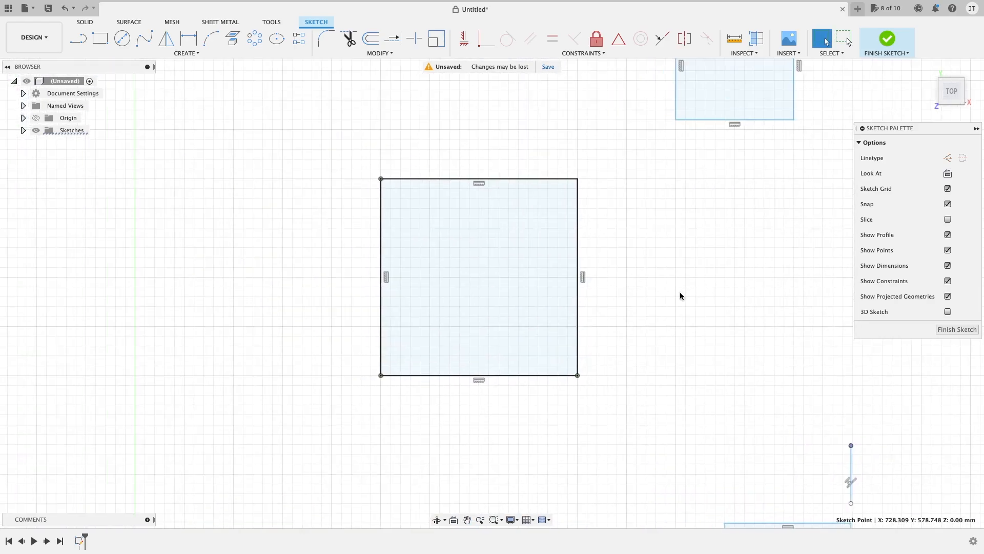
middle_click_drag(637, 227, 616, 307)
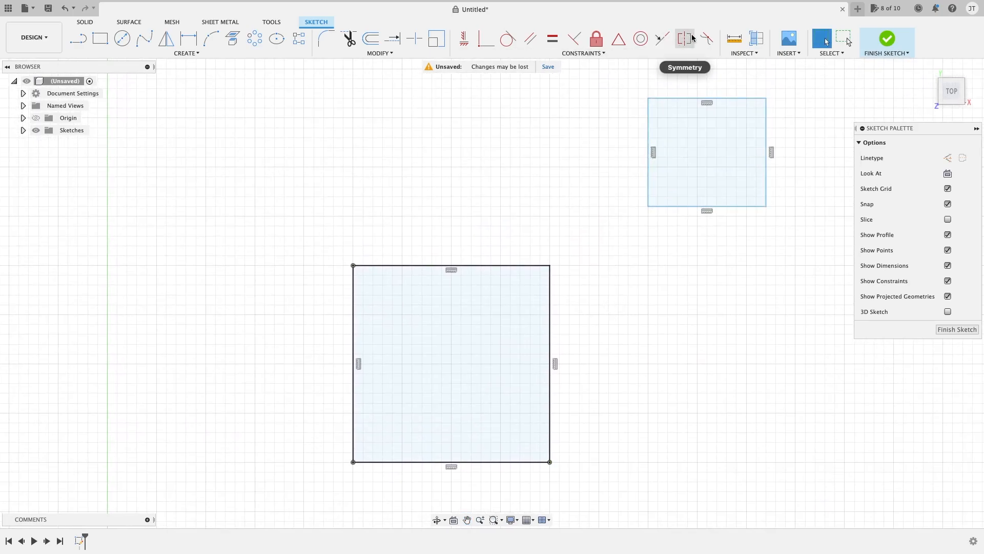
middle_click_drag(563, 194, 557, 196)
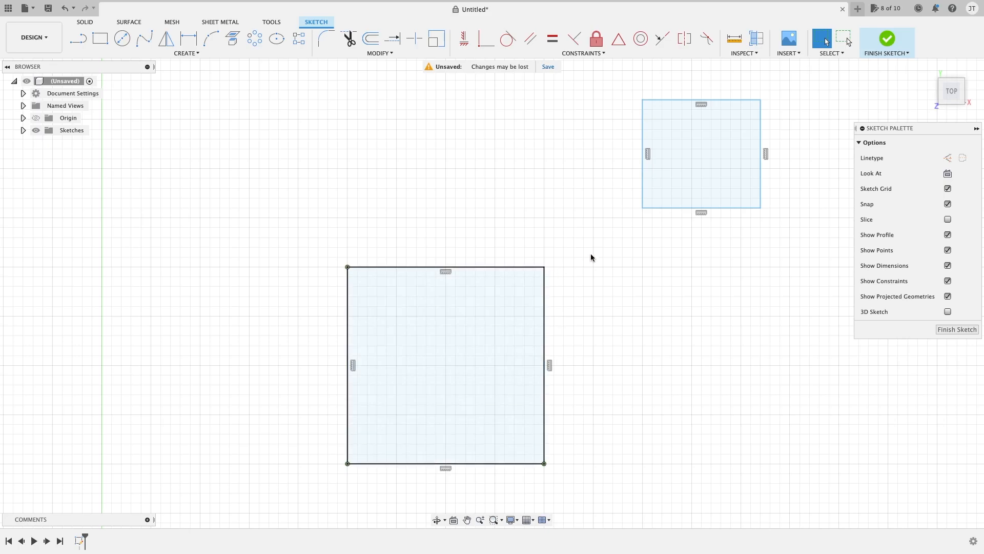
key("l")
left_click(702, 101)
left_click(701, 207)
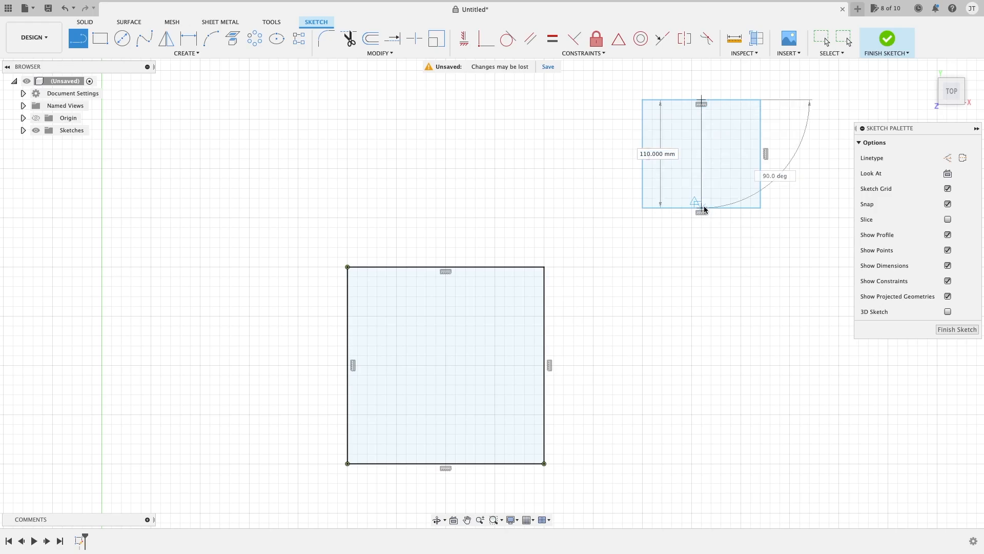
key("Escape")
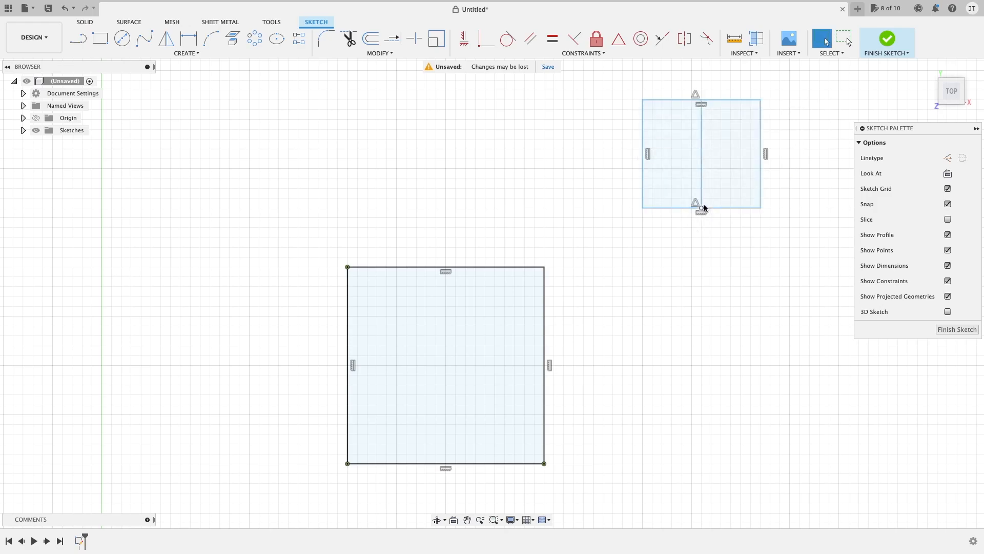
left_click_drag(712, 148, 690, 179)
key("x")
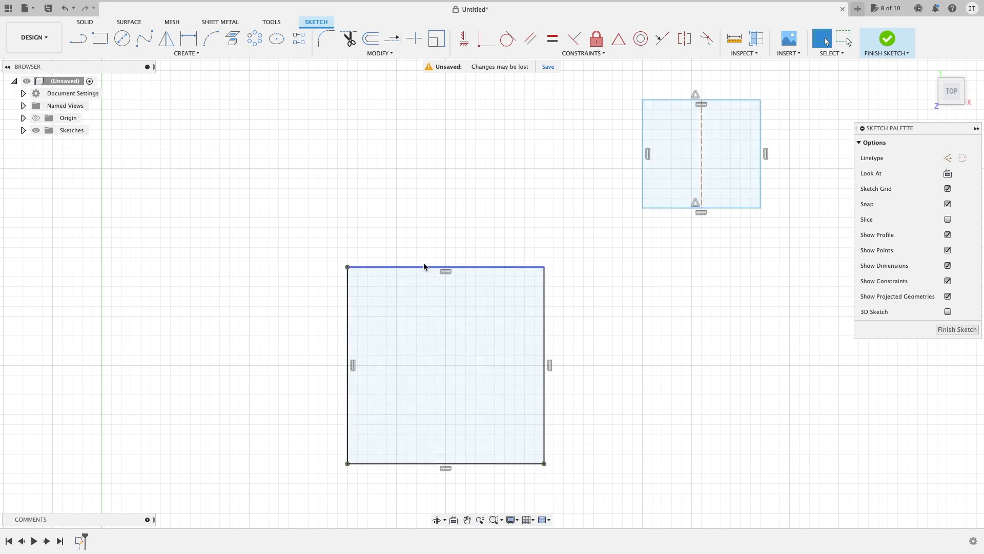
Make the large square's vertical edges symmetric about the small rectangle's construction line, and resize the small rectangle to about 93 mm high.
left_click(686, 39)
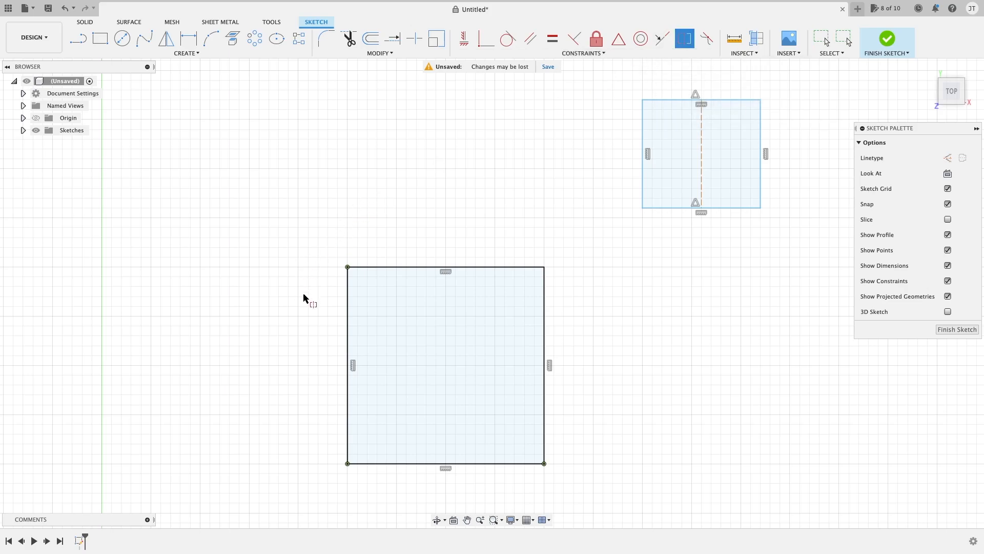
left_click(347, 326)
left_click(545, 330)
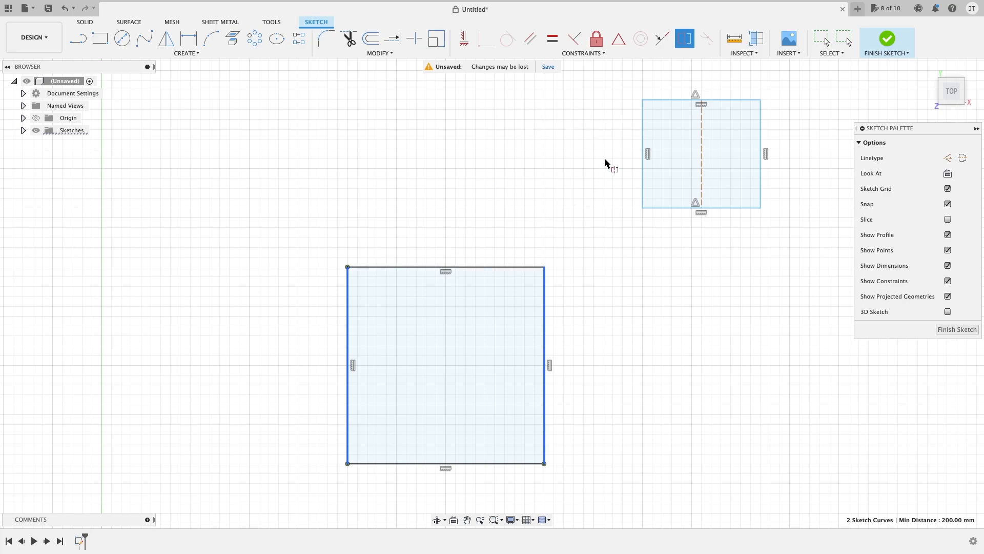
left_click(702, 145)
key("Escape")
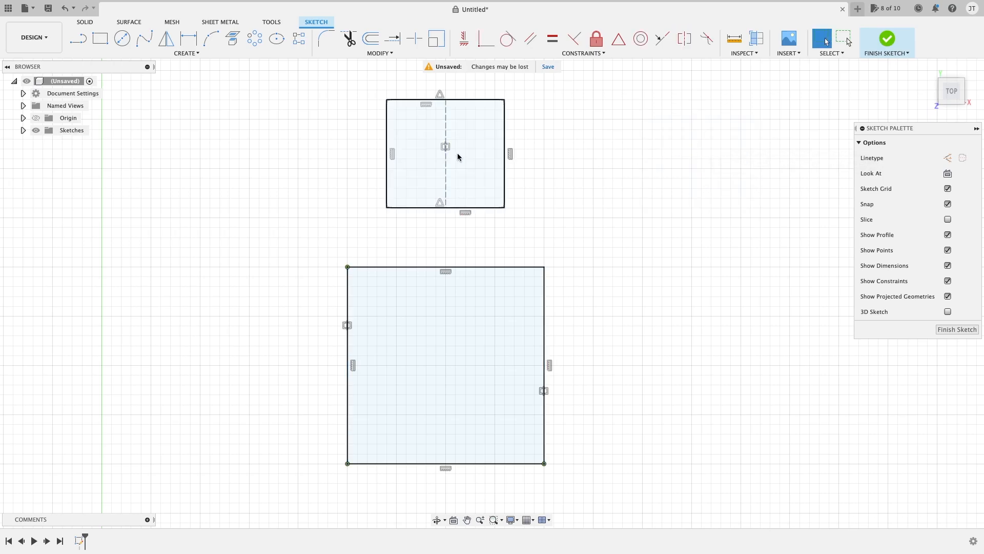
mouse_move(453, 99)
left_mouse_down()
mouse_move(464, 152)
mouse_move(493, 151)
mouse_move(335, 162)
mouse_move(556, 160)
mouse_move(481, 165)
left_mouse_up()
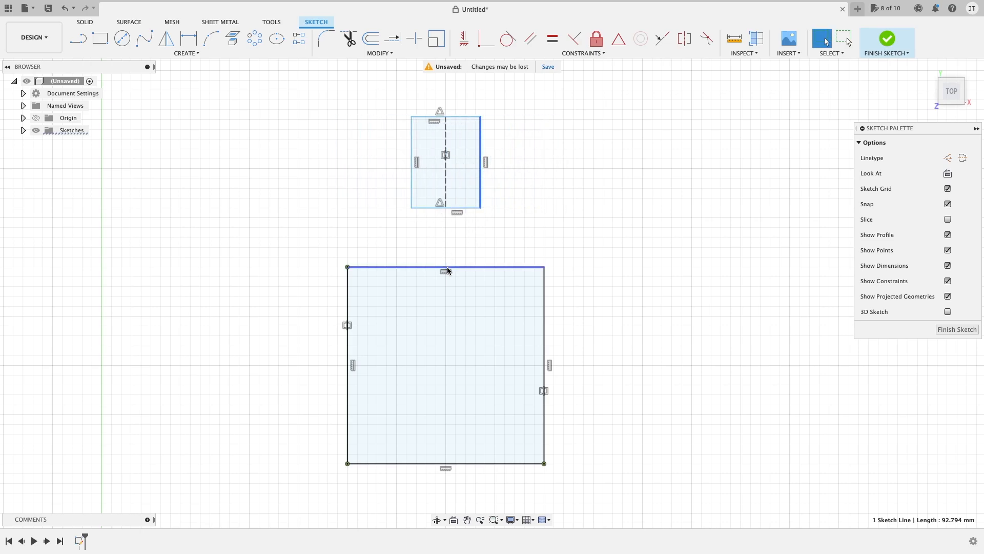
mouse_move(487, 157)
left_mouse_down()
mouse_move(561, 161)
mouse_move(480, 165)
left_mouse_up()
Close the open three-sided shape with a fit point spline from the upper line's free endpoint to the lower line's free endpoint.
scroll(553, 145, "down", 3)
mouse_move(554, 145)
middle_mouse_down()
mouse_move(605, 164)
mouse_move(615, 370)
middle_mouse_up()
left_click(711, 38)
key("Escape")
scroll(568, 188, "up", 2)
middle_click_drag(568, 188, 544, 174)
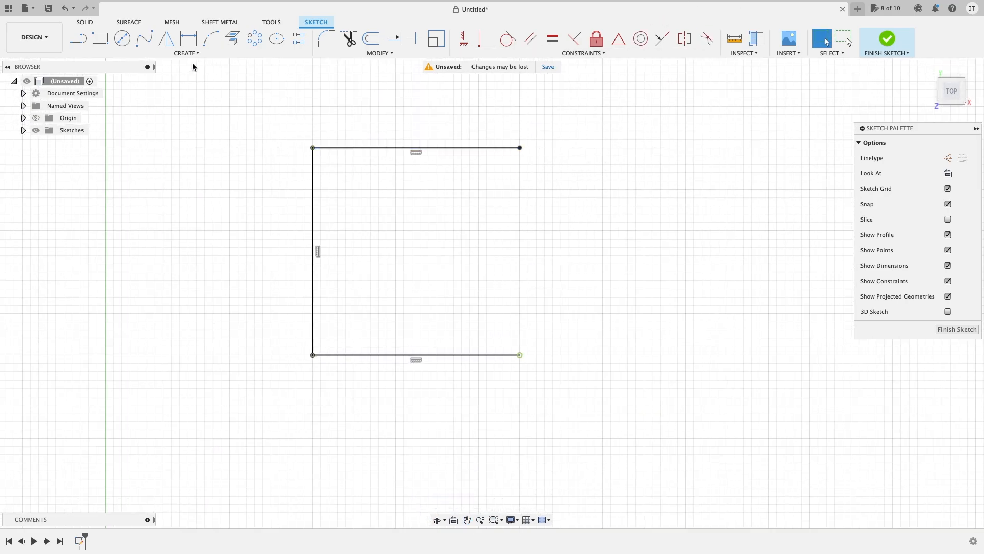
left_click(152, 41)
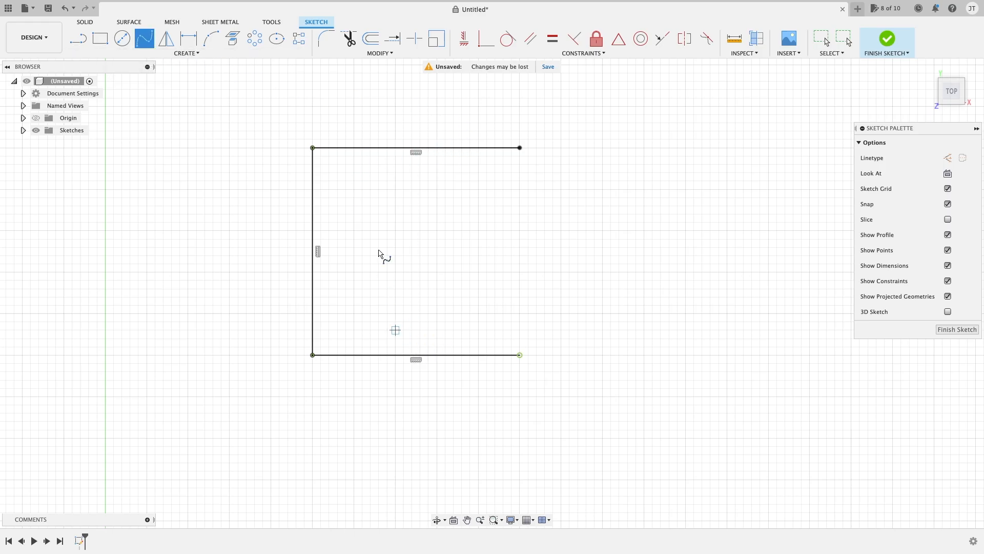
left_click(520, 148)
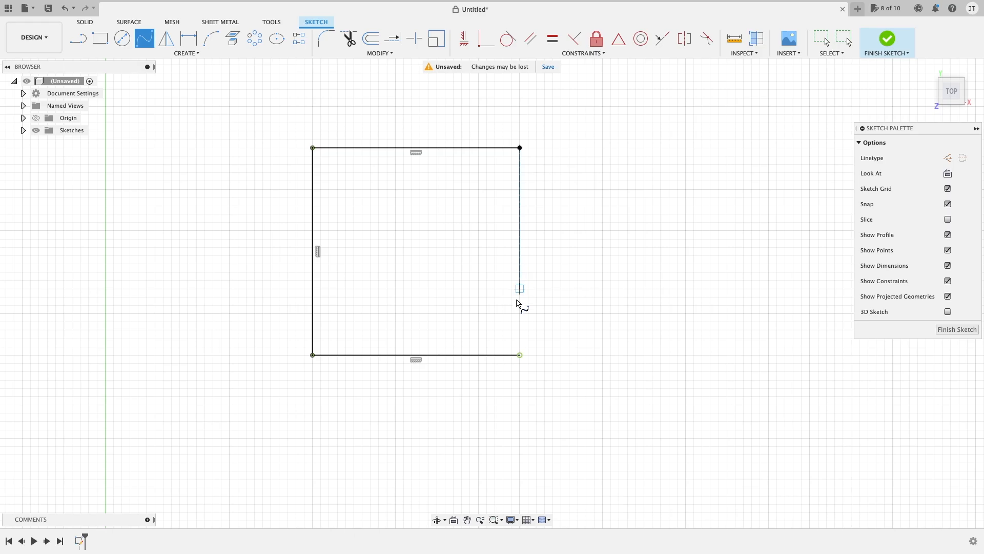
left_click(519, 355)
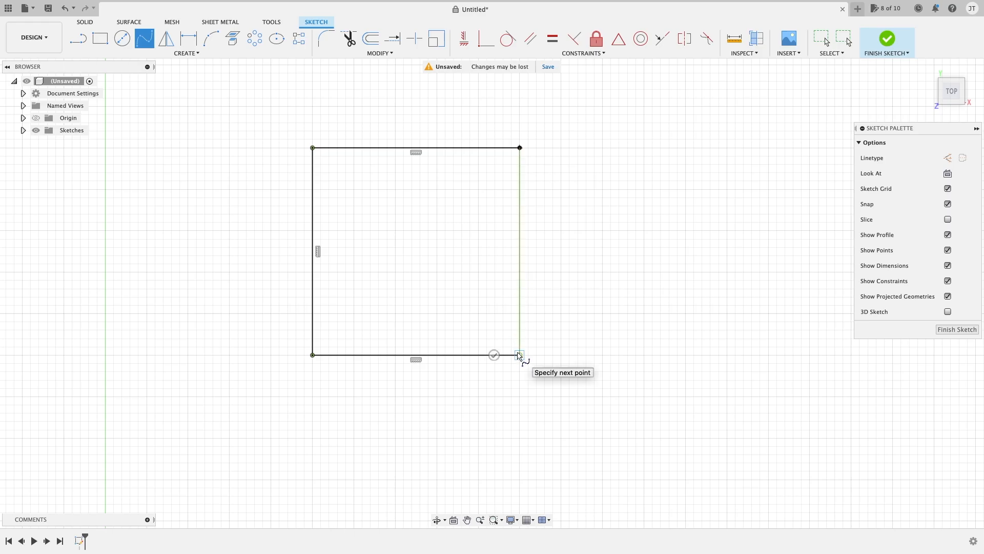
key("Escape")
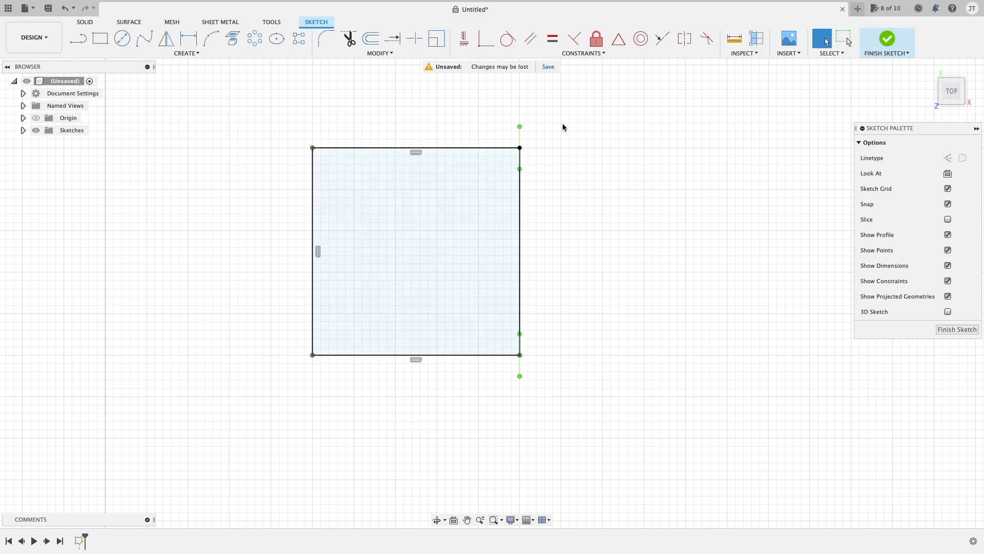
Apply a Curvature constraint between the spline and the shape's upper horizontal line.
left_click(708, 38)
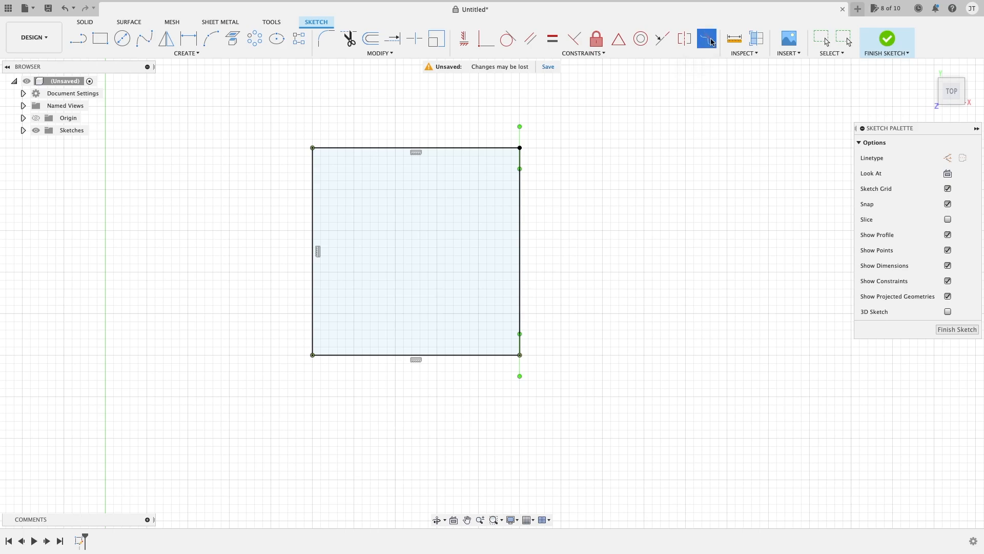
left_click(521, 230)
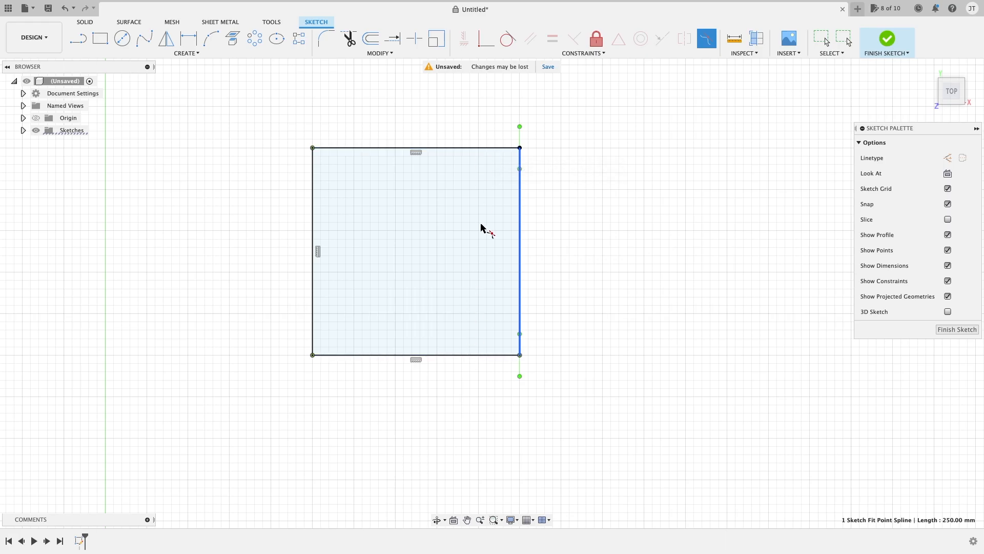
left_click(475, 149)
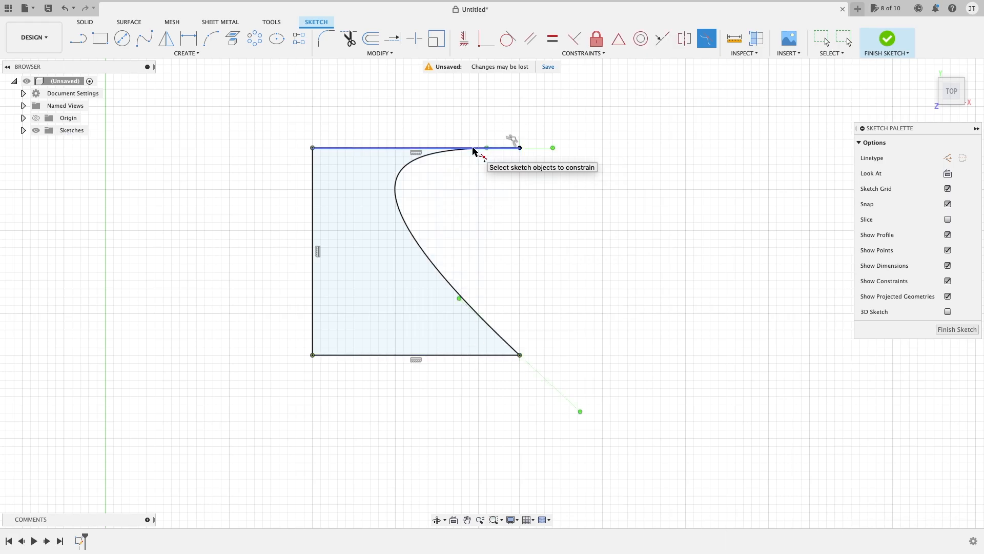
key("Escape")
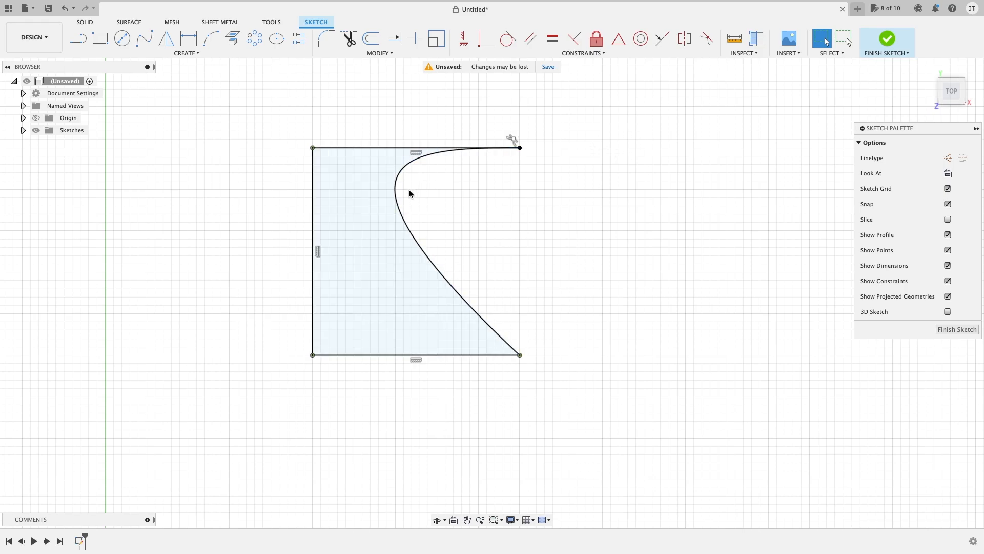
Reshape the spline into an S-curve by adjusting its upper and lower tangent handles.
left_click(416, 241)
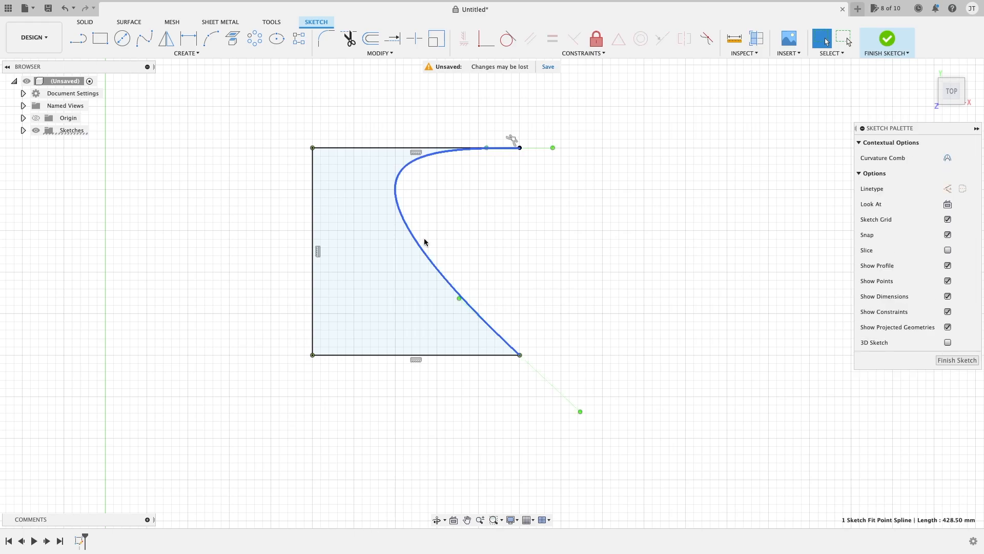
mouse_move(549, 144)
left_mouse_down()
mouse_move(530, 110)
mouse_move(534, 145)
mouse_move(511, 130)
mouse_move(528, 134)
left_mouse_up()
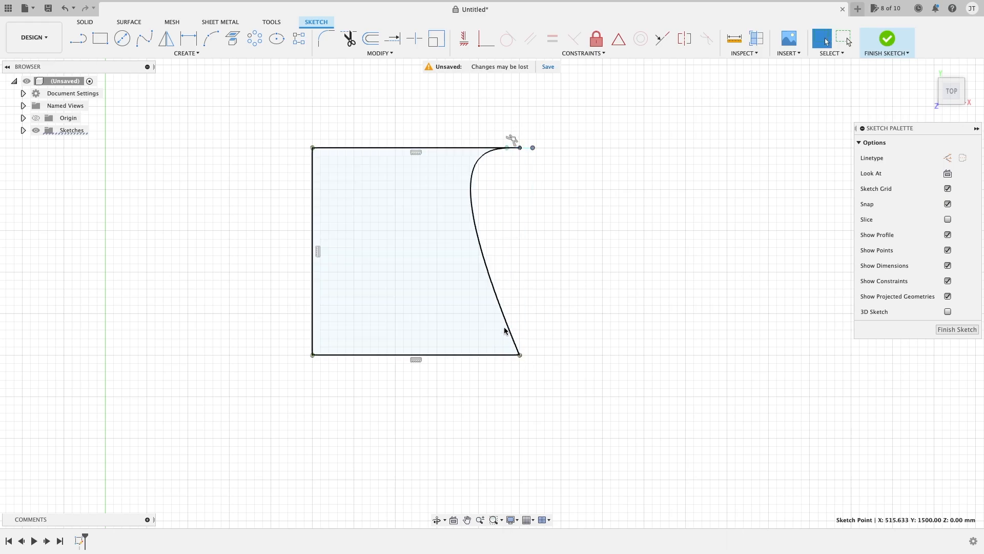
left_click(511, 339)
mouse_move(545, 419)
left_mouse_down()
mouse_move(528, 421)
mouse_move(497, 396)
mouse_move(482, 358)
left_mouse_up()
mouse_move(532, 148)
left_mouse_down()
mouse_move(560, 177)
mouse_move(542, 177)
left_mouse_up()
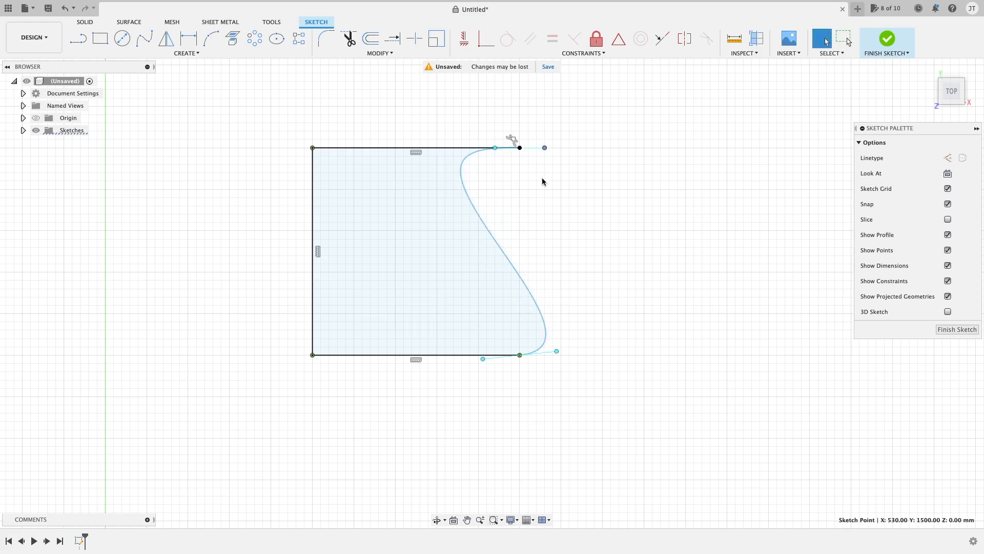
left_click(679, 144)
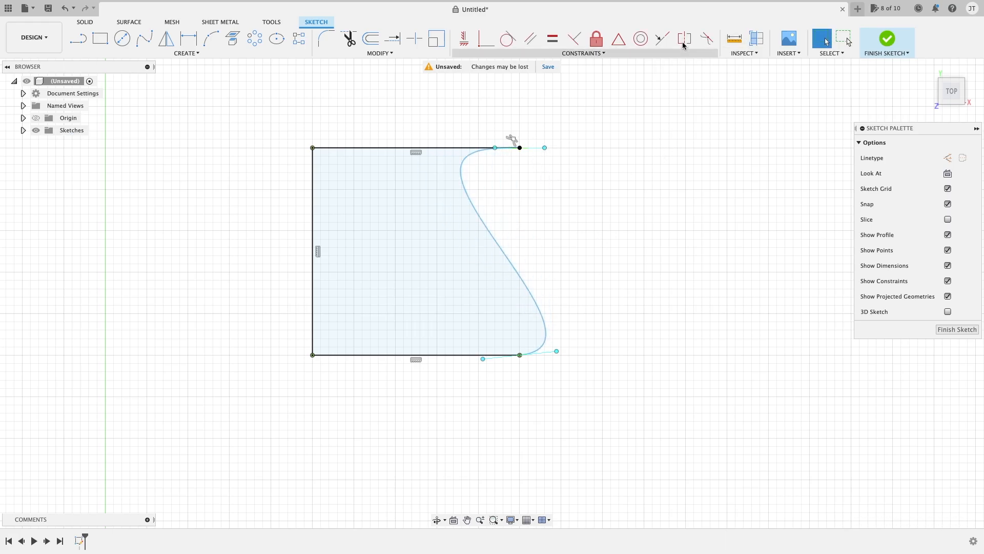
middle_click_drag(538, 187, 627, 180)
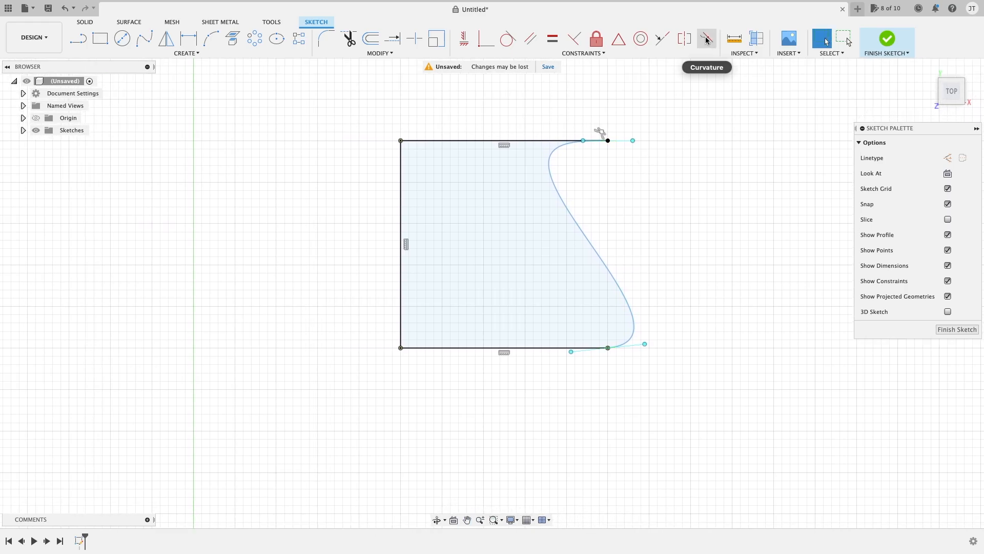